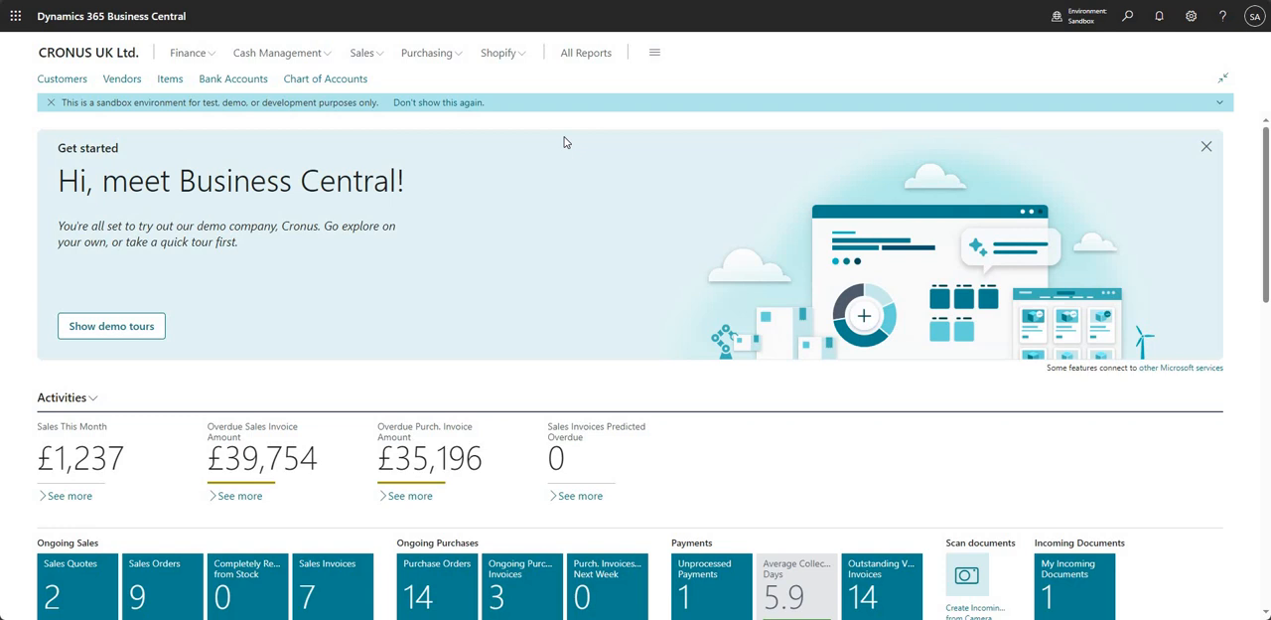
# - Open the Fixed Asset Setup page and review its insurance settings, including the number series available for Insurance Nos
pyautogui.click(1127, 22)
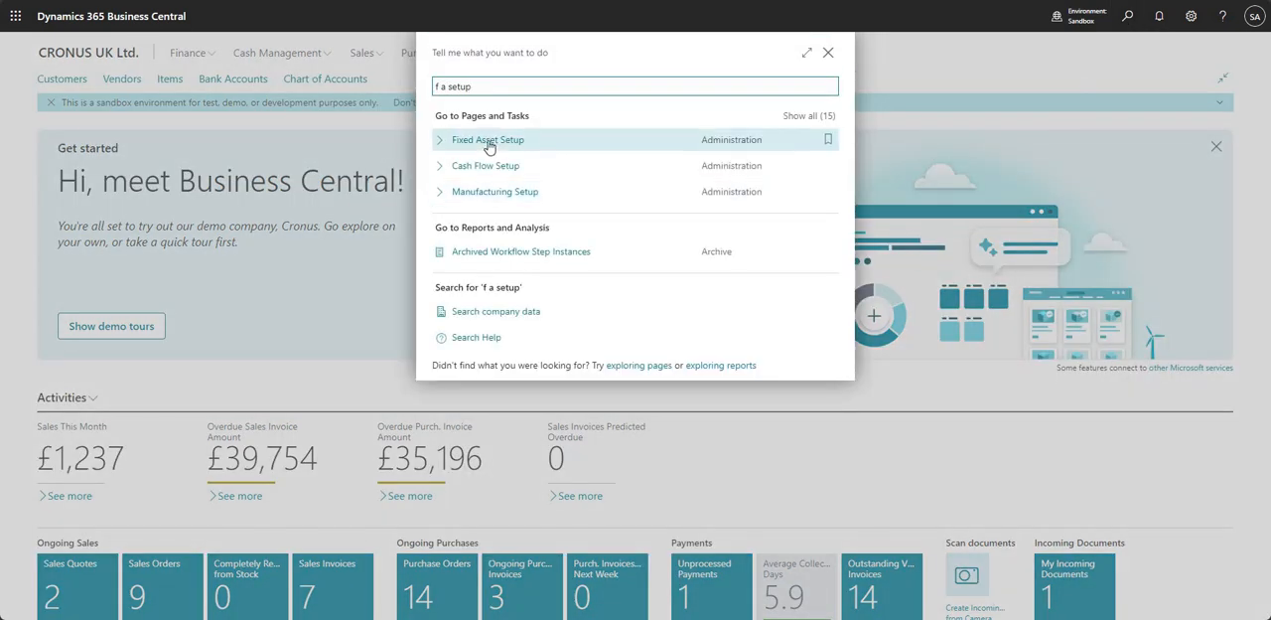
pyautogui.click(489, 146)
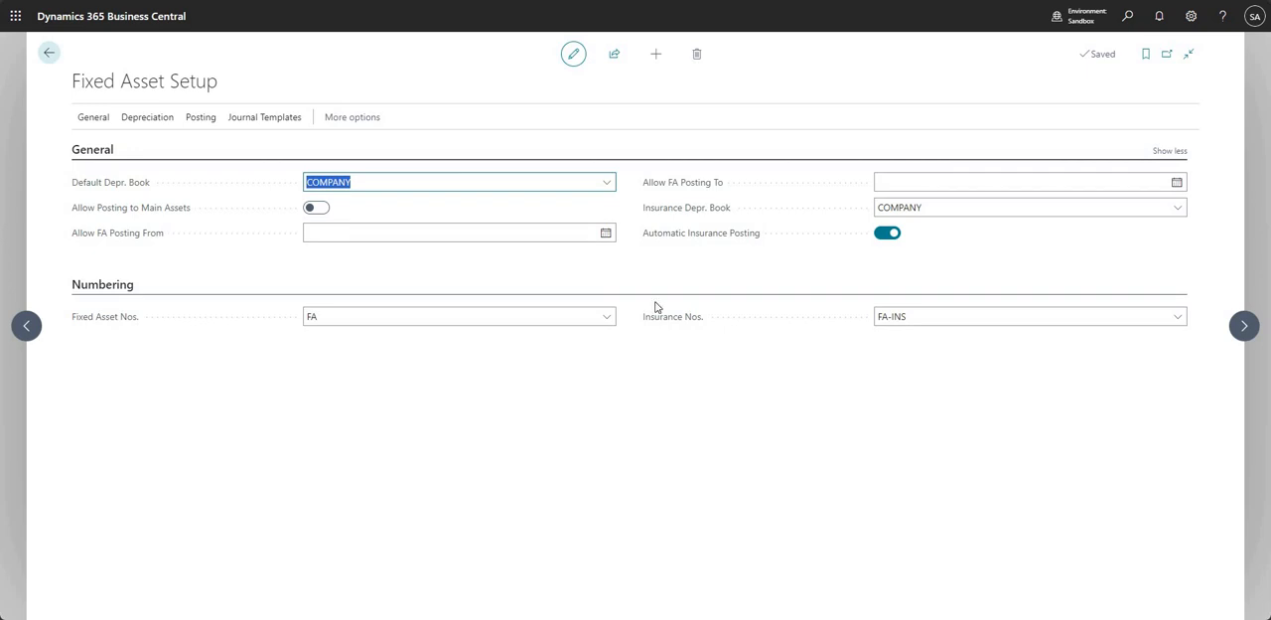
pyautogui.moveTo(696, 207)
pyautogui.moveTo(663, 231)
pyautogui.click(1179, 321)
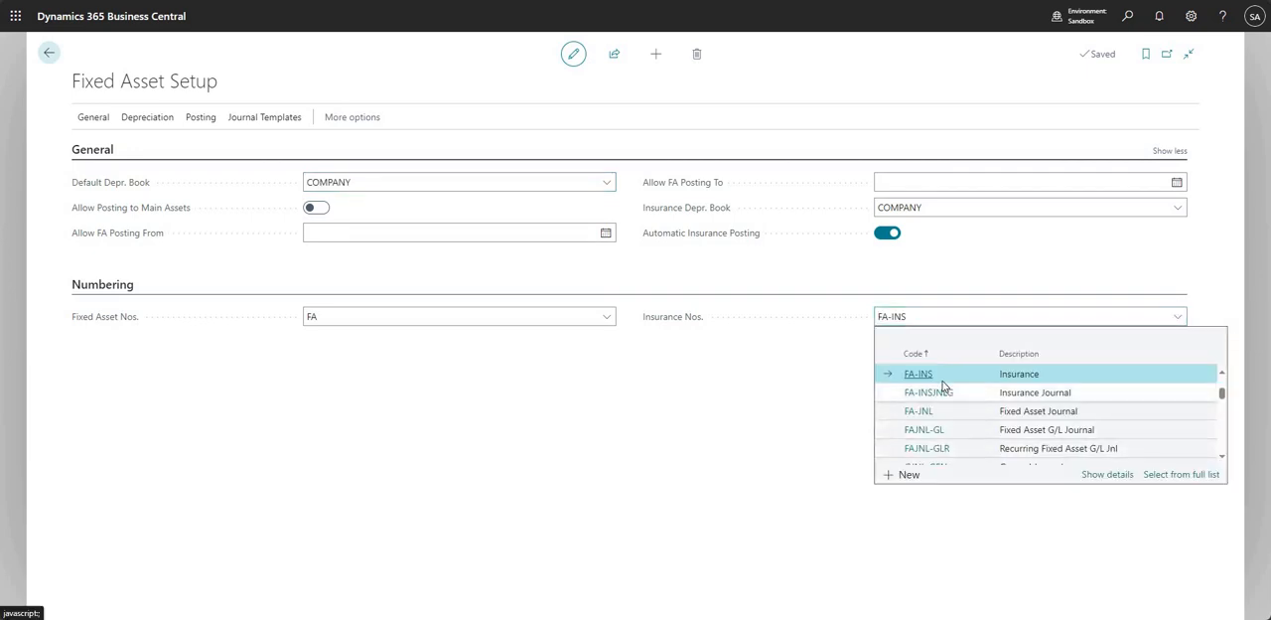
pyautogui.click(708, 361)
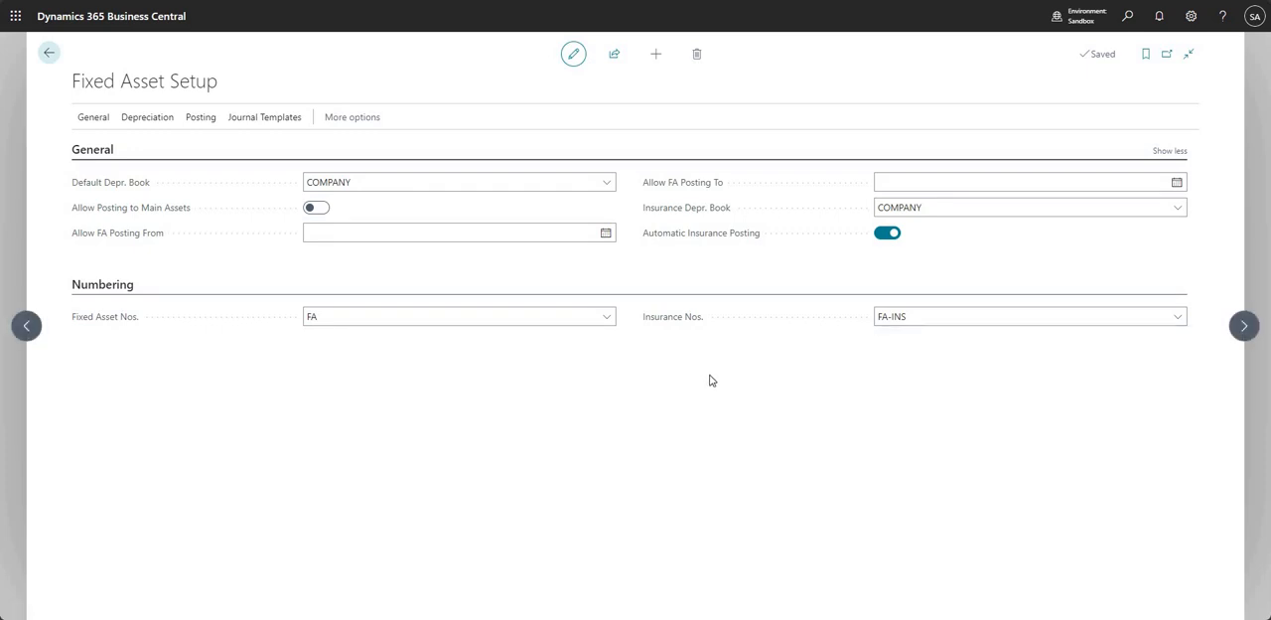
# - Review the FA Journal Setup of the COMPANY depreciation book, reached from Fixed Asset Setup, and return to the home page
pyautogui.click(147, 120)
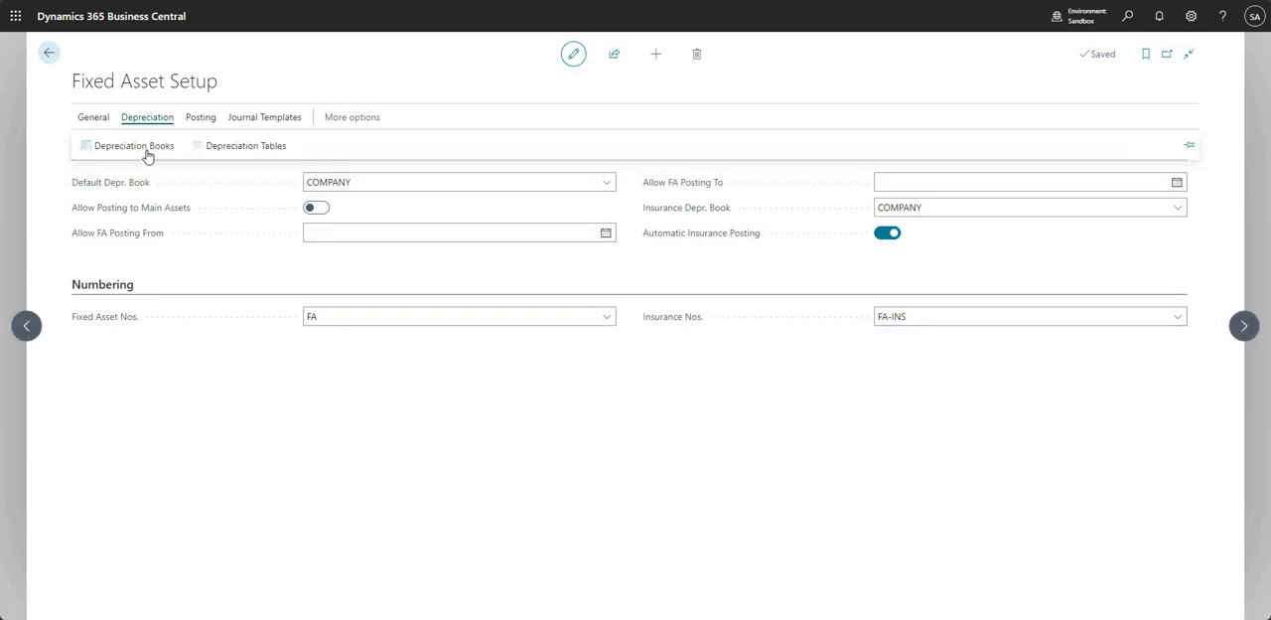
pyautogui.click(147, 149)
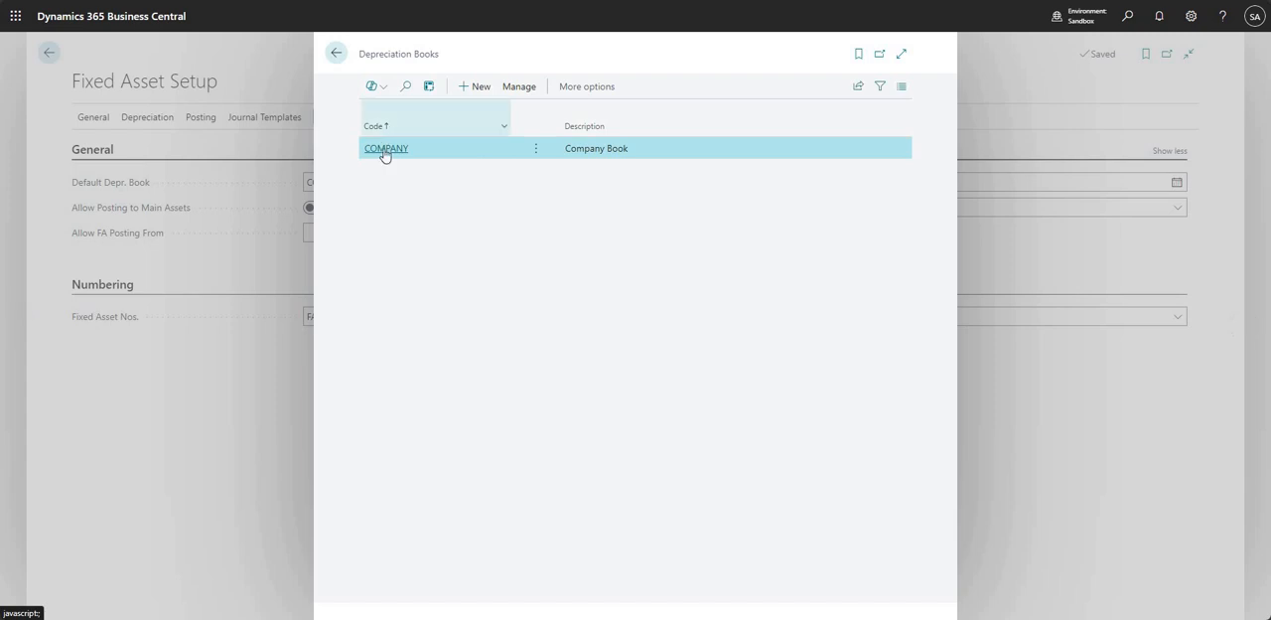
pyautogui.click(386, 151)
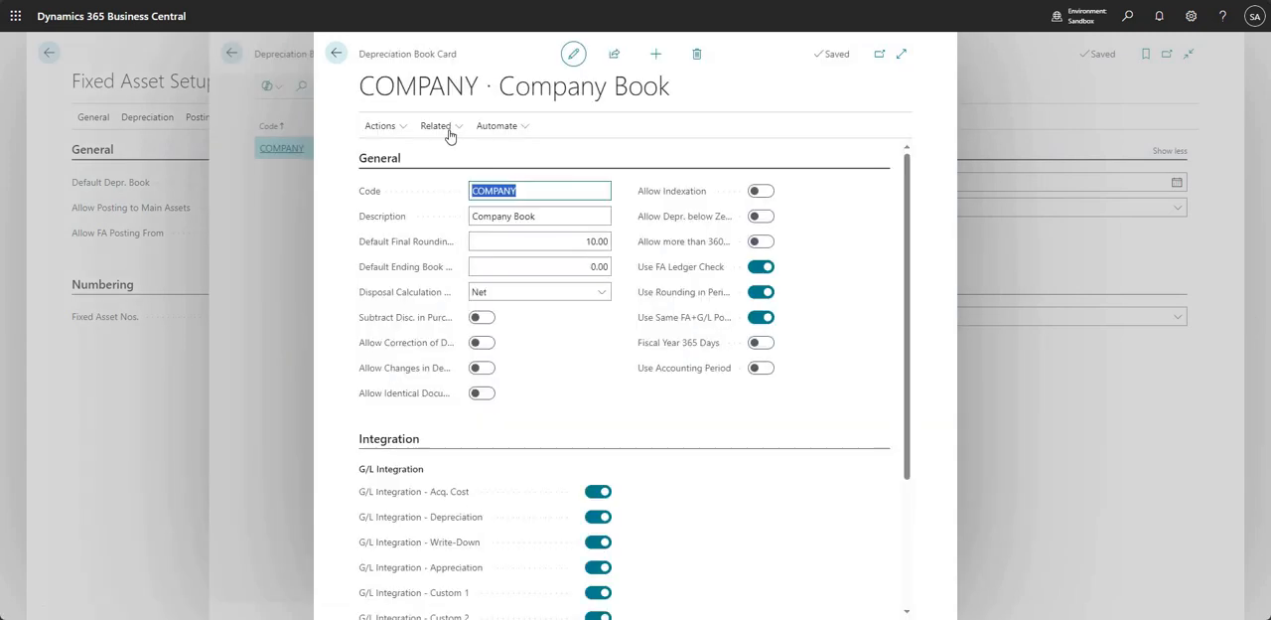
pyautogui.click(449, 129)
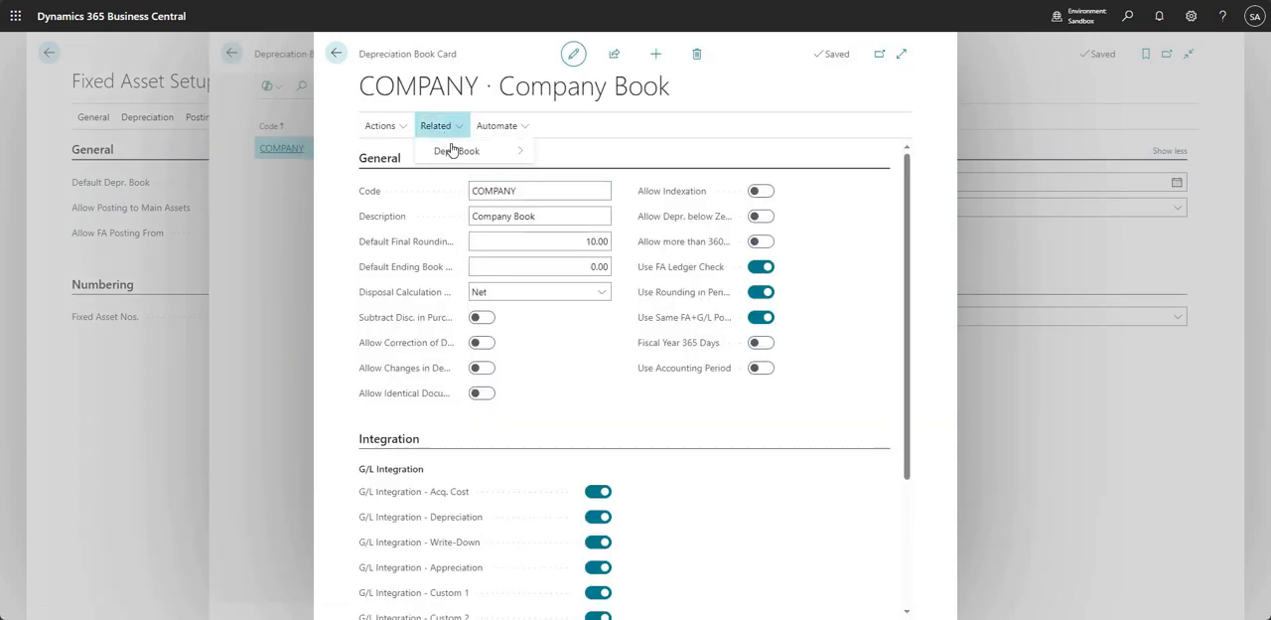
pyautogui.moveTo(443, 150)
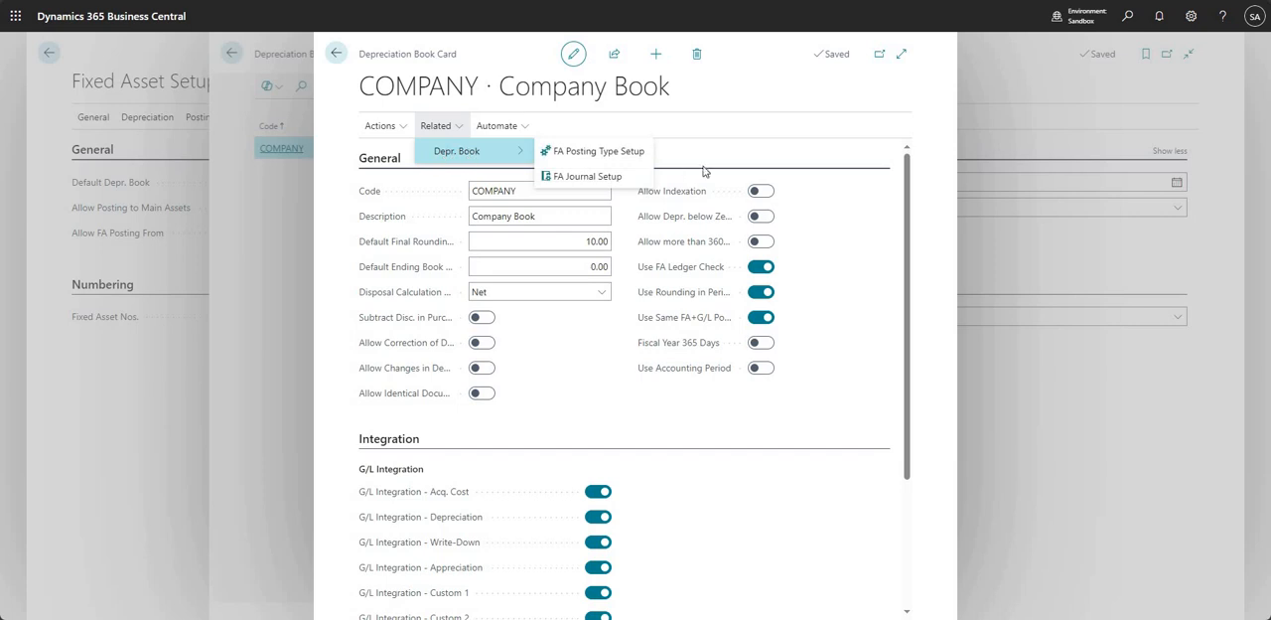
pyautogui.click(630, 178)
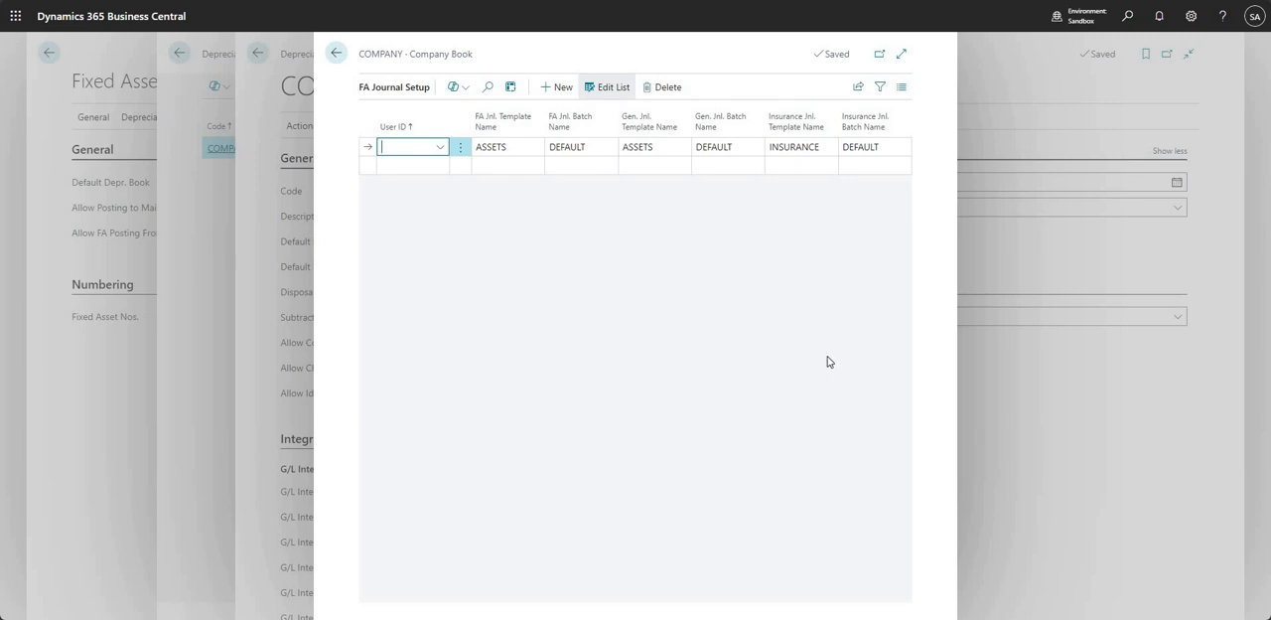
pyautogui.press('Escape')
pyautogui.press('Escape')
pyautogui.press('Escape')
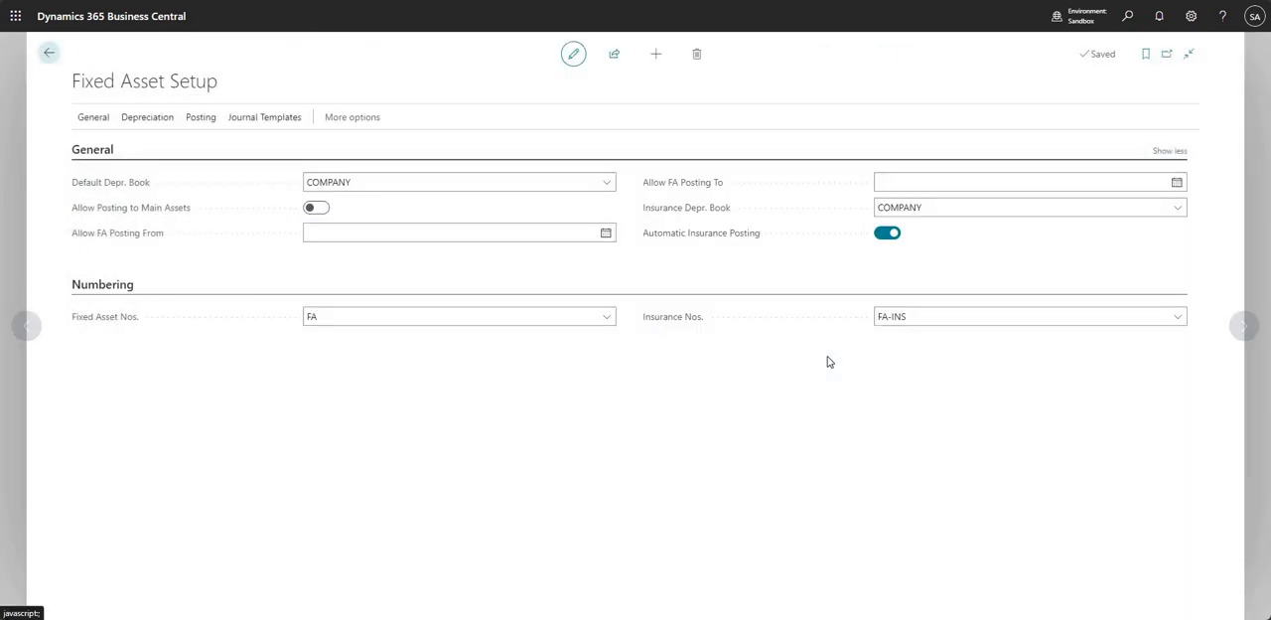
pyautogui.press('Escape')
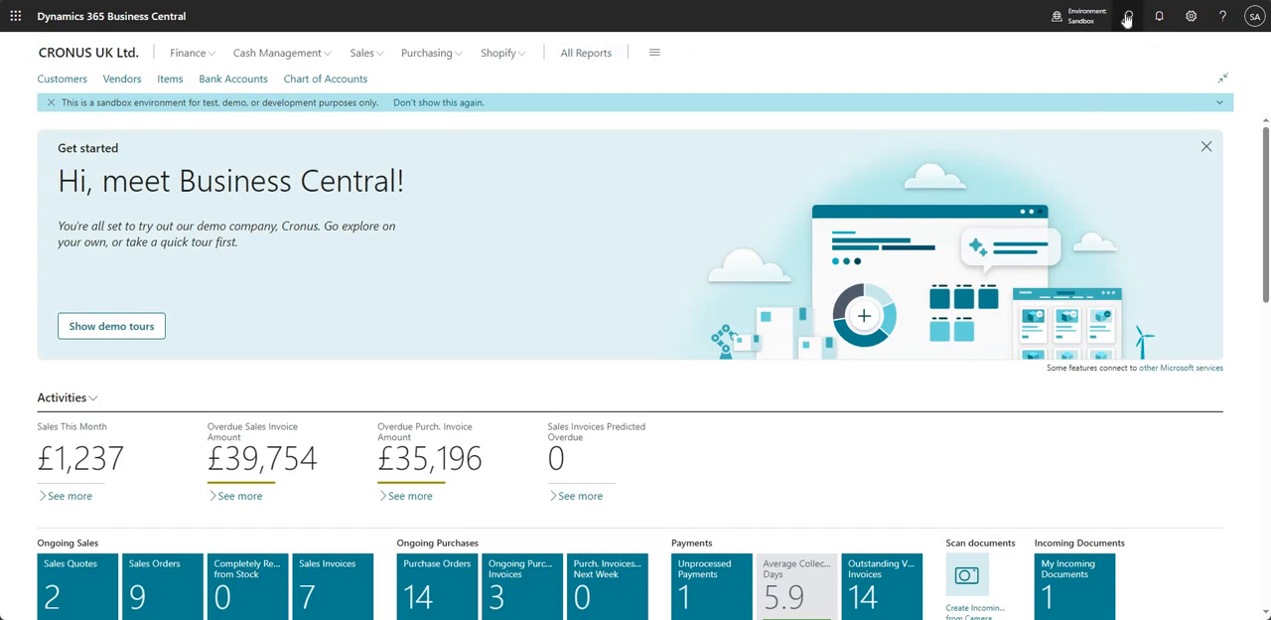
# - Search for "insur", open the Insurance Policies list and view the description on the Mercedes 300 insurance card
pyautogui.hotkey('alt', 'q')
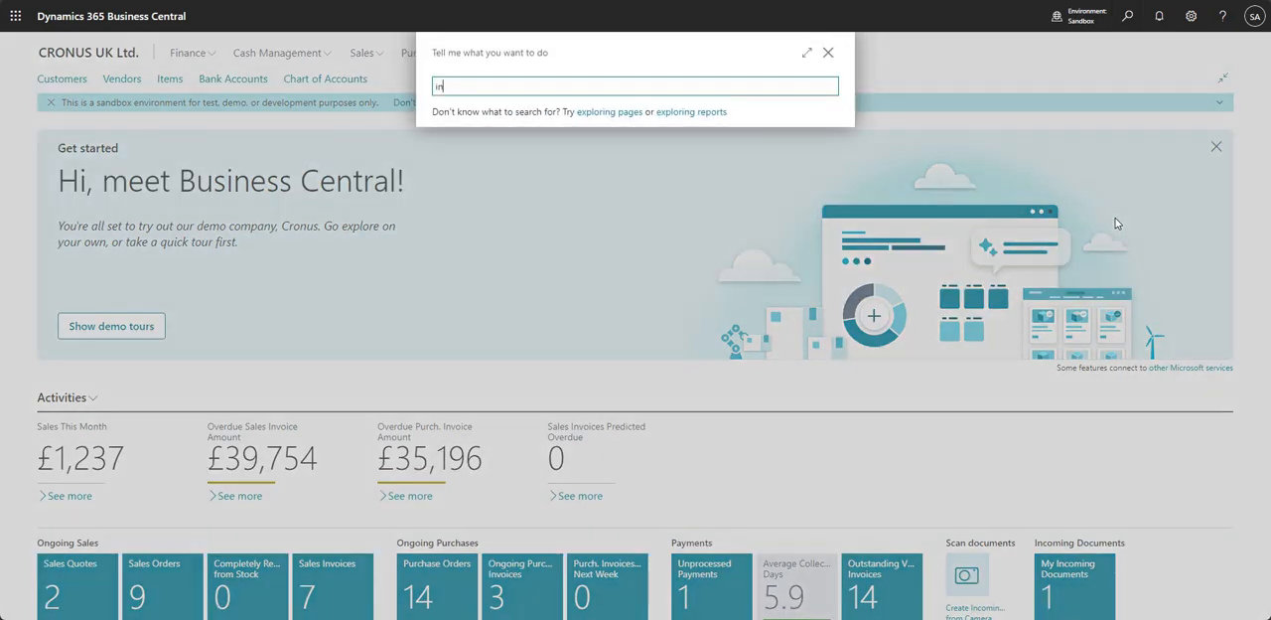
pyautogui.write('insur')
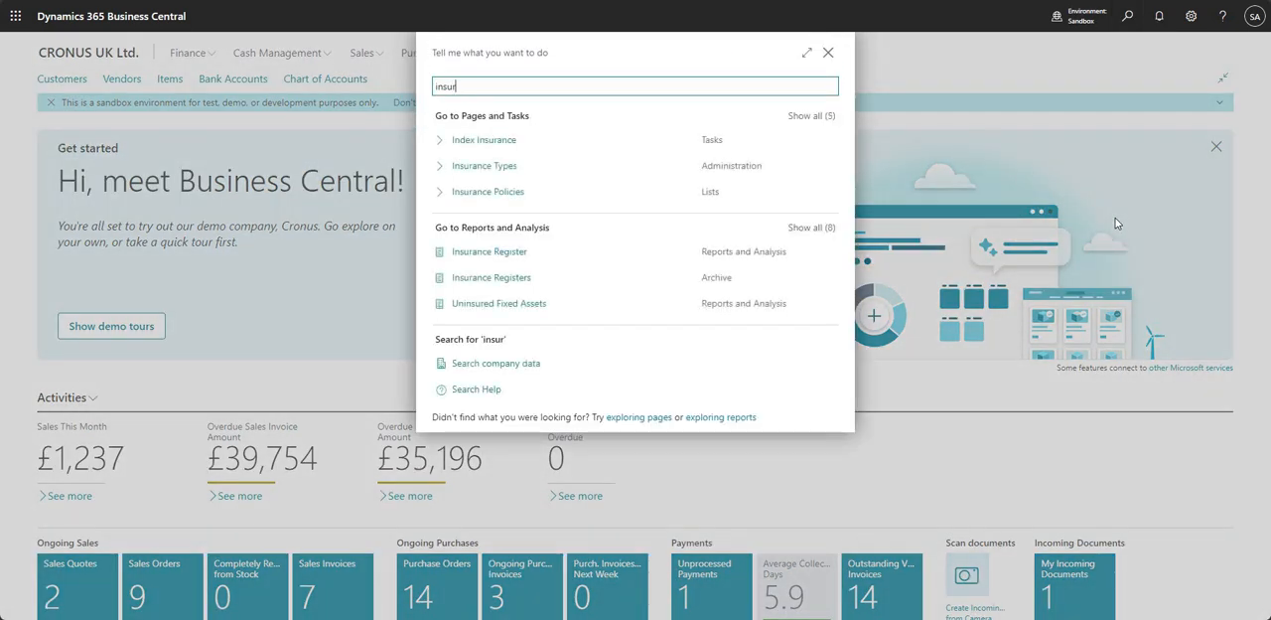
pyautogui.click(500, 194)
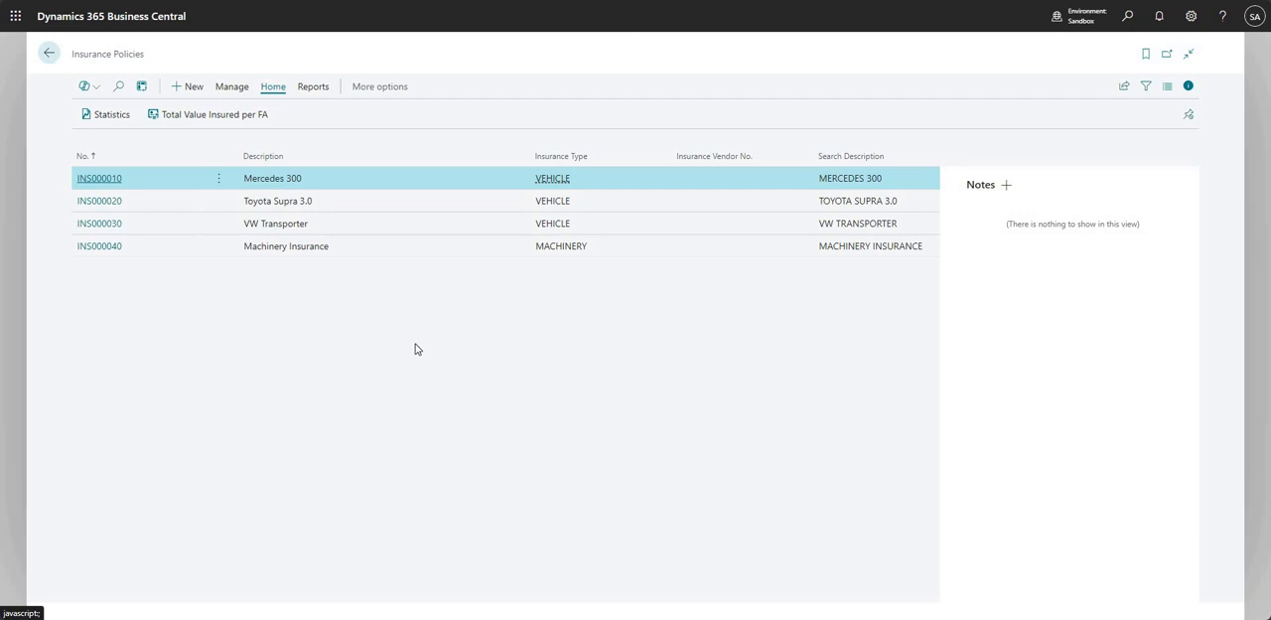
pyautogui.click(99, 180)
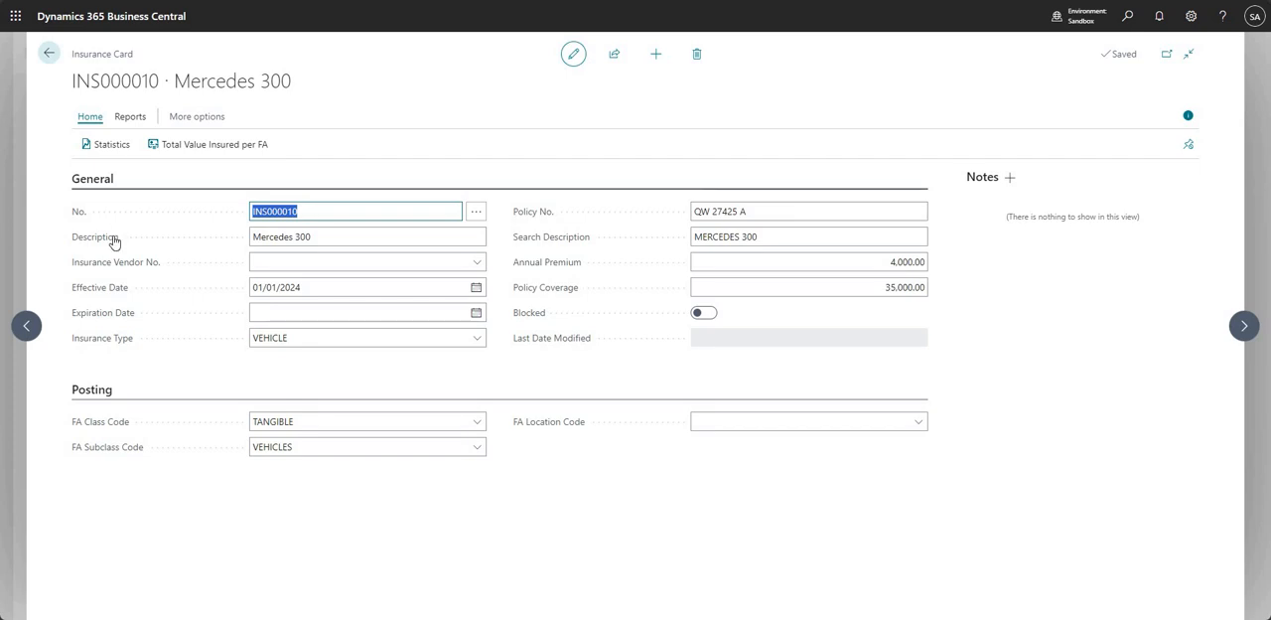
pyautogui.click(360, 233)
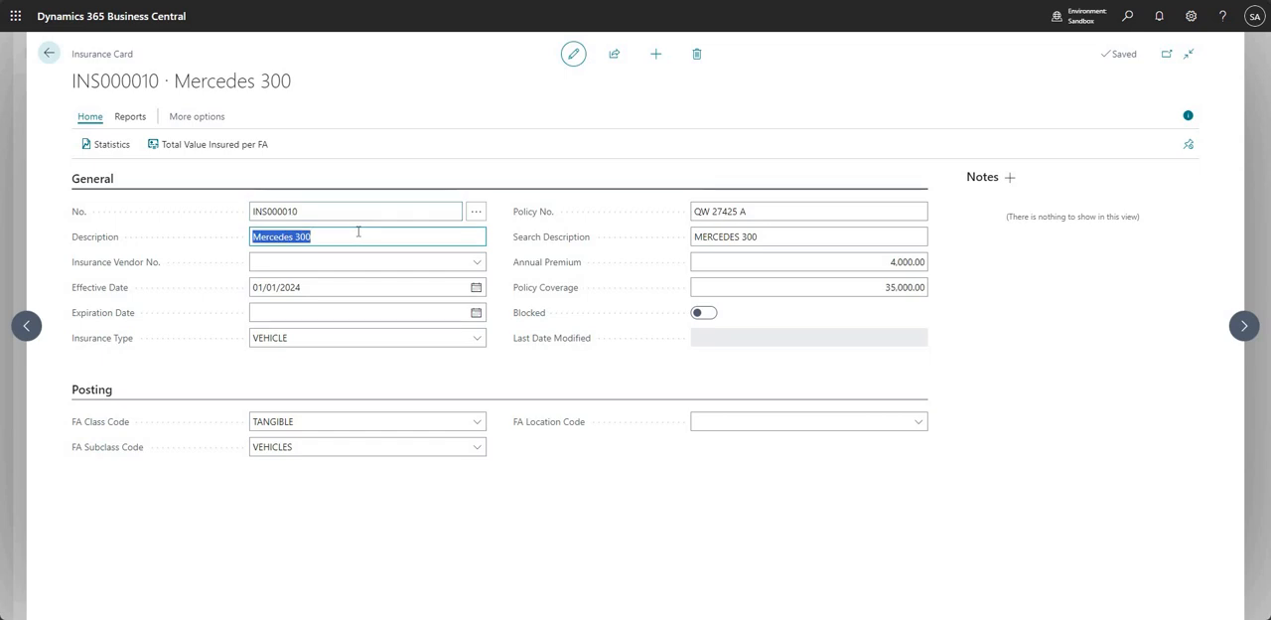
# - Look through the full vendor list for the Insurance Vendor No. and close it without choosing a vendor
pyautogui.click(484, 266)
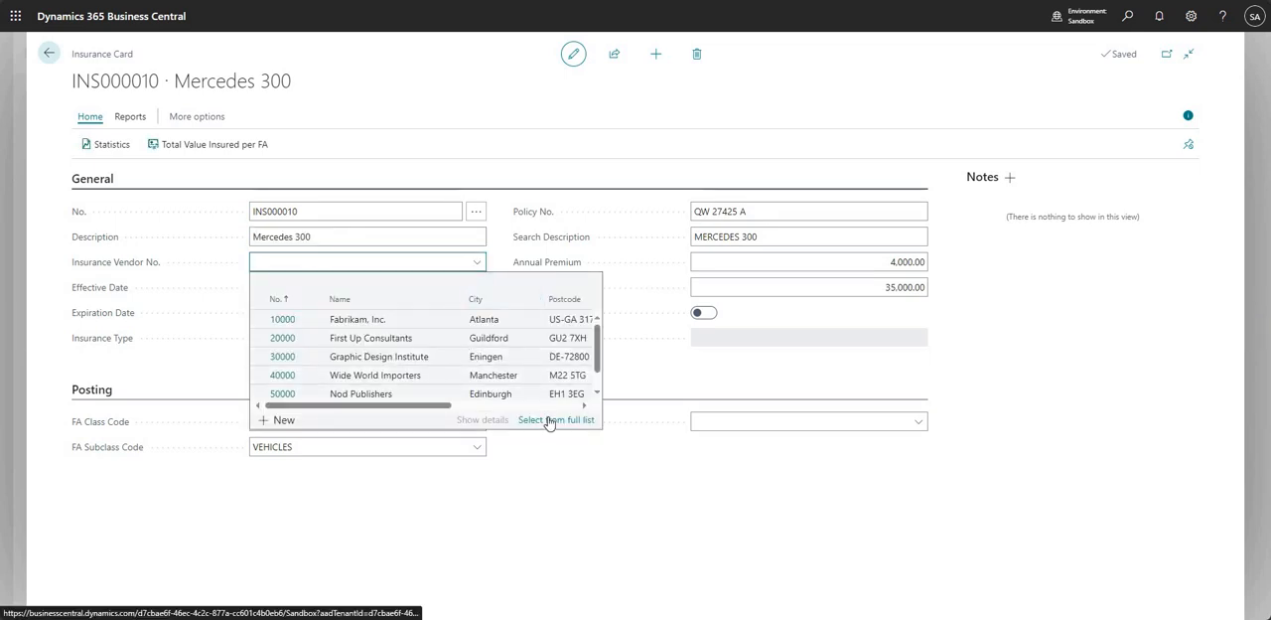
pyautogui.click(547, 421)
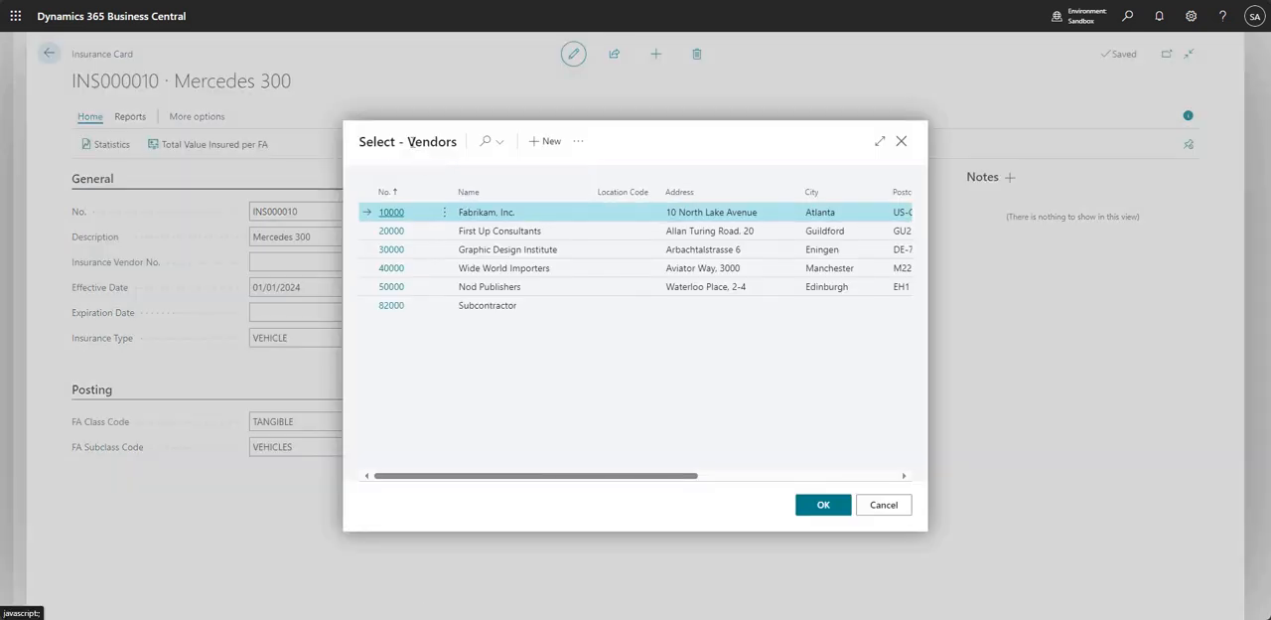
pyautogui.doubleClick(457, 142)
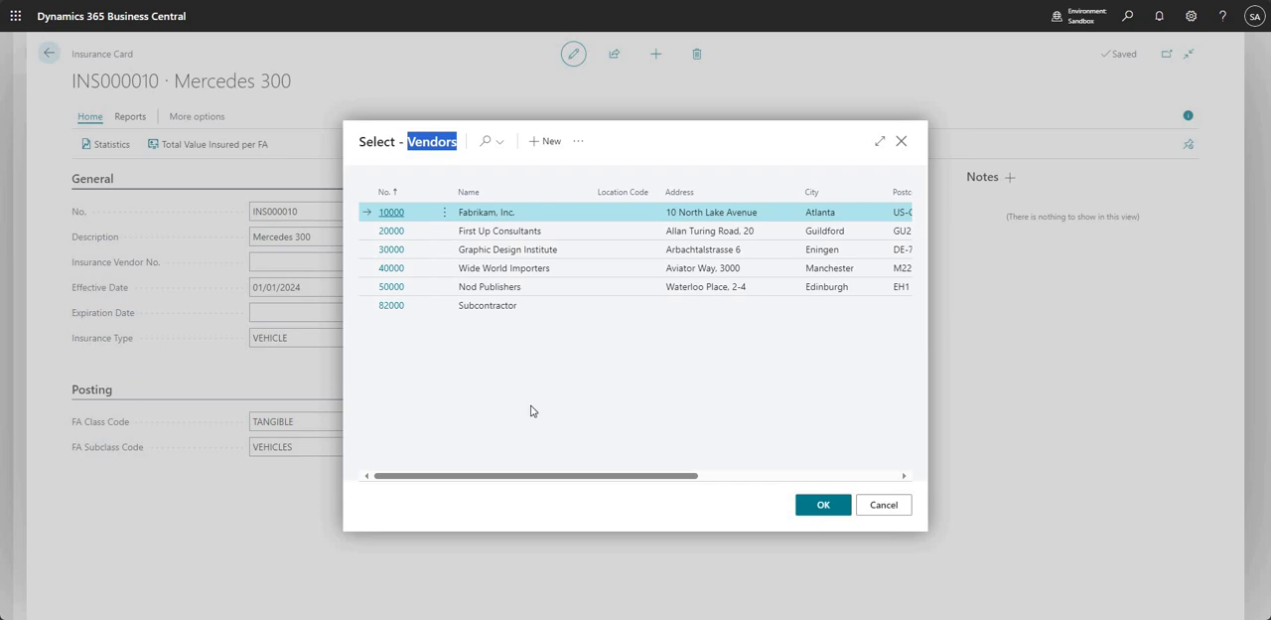
pyautogui.press('Escape')
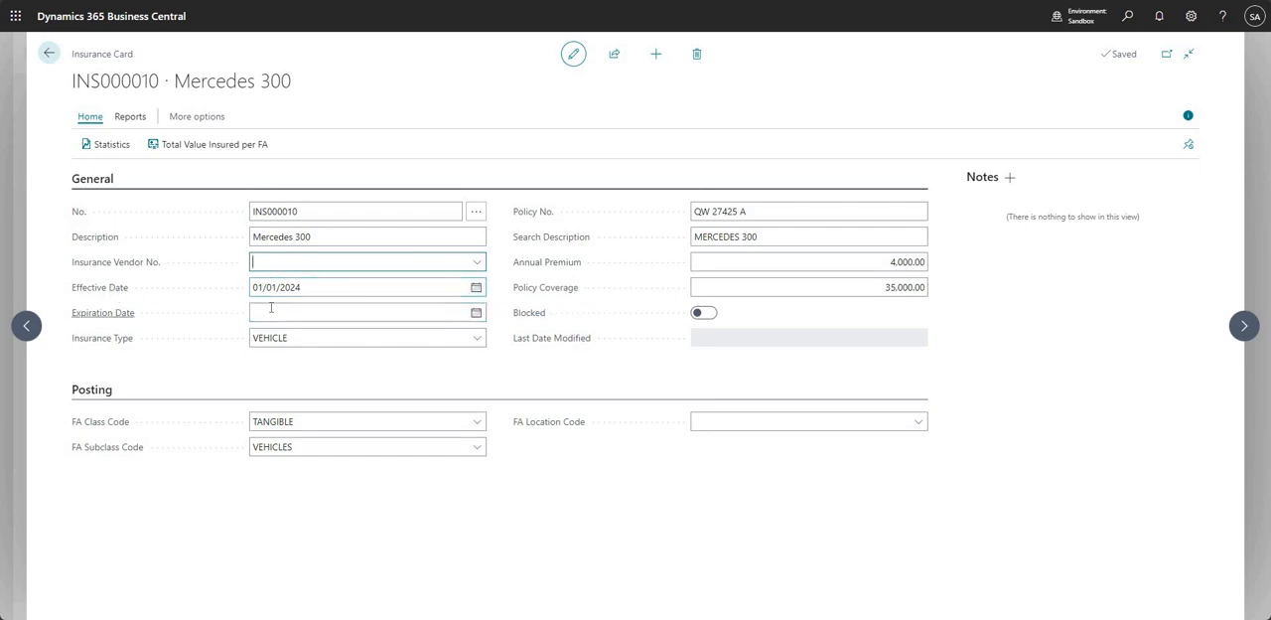
# - View the full list of insurance types available for the policy and cancel without changing the type
pyautogui.click(476, 341)
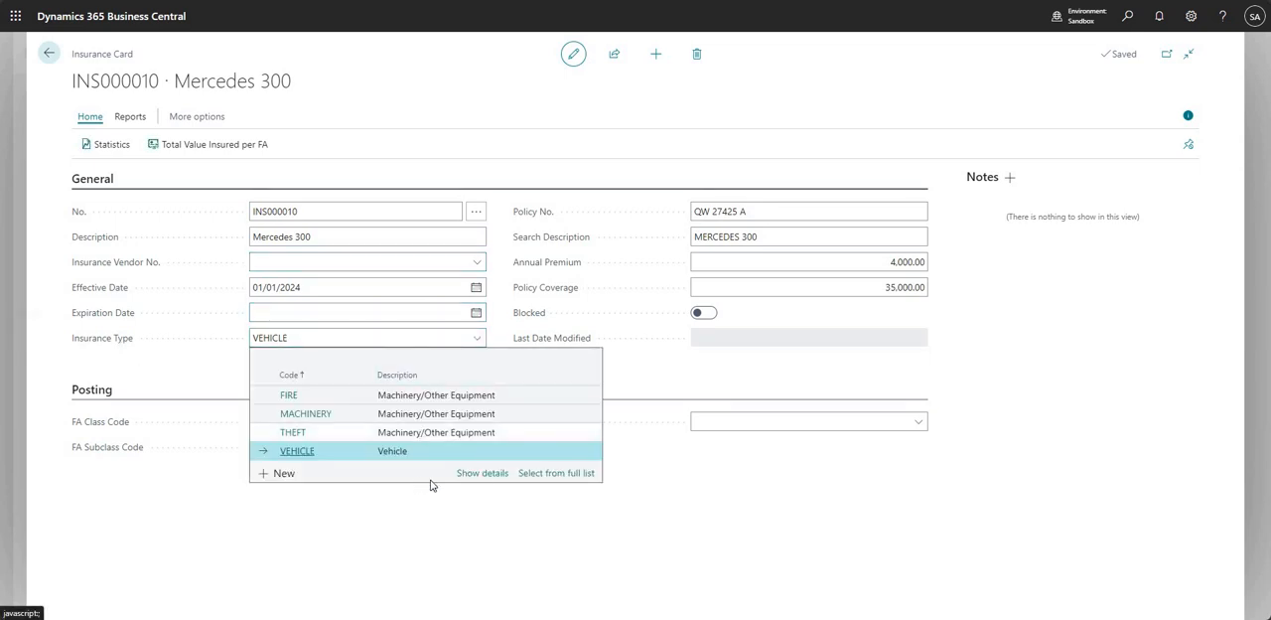
pyautogui.click(566, 474)
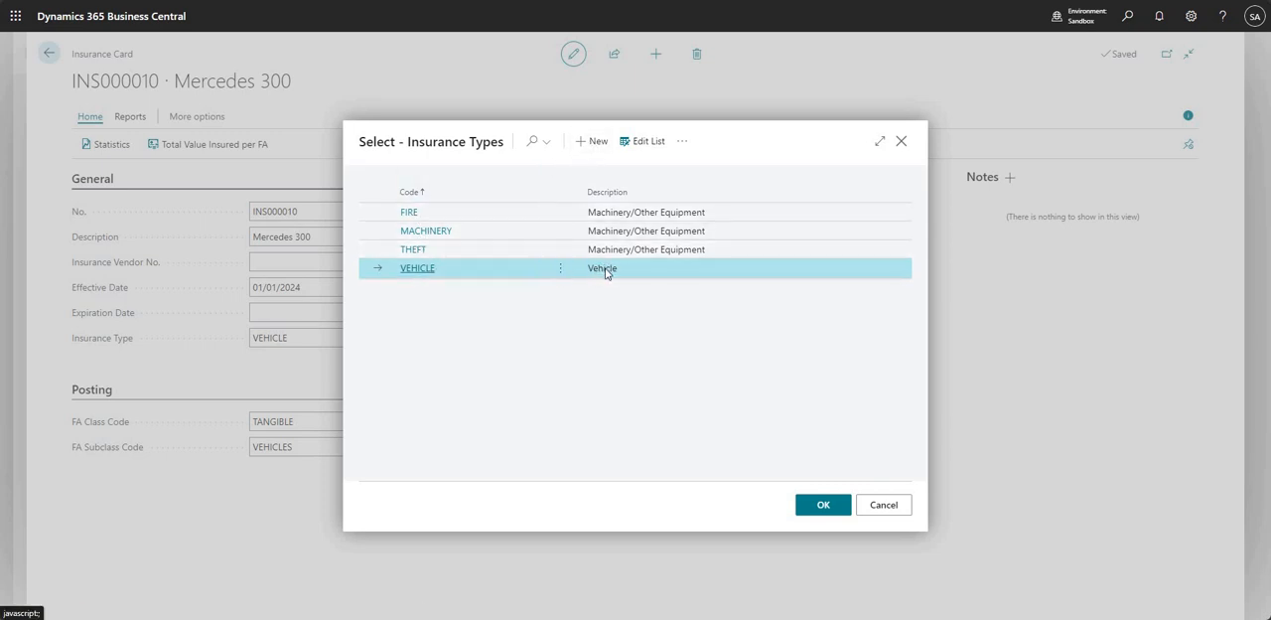
pyautogui.click(884, 507)
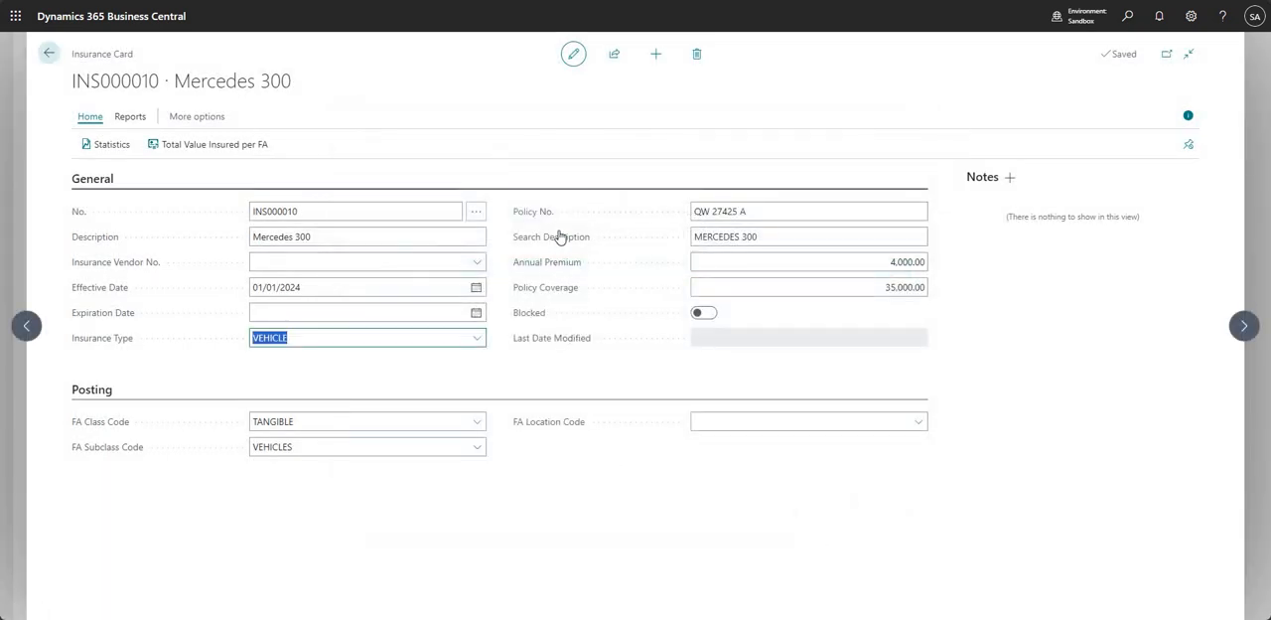
# - Review the policy number, annual premium, policy coverage and posting codes on the insurance card, and return to the home page
pyautogui.click(761, 211)
pyautogui.click(908, 261)
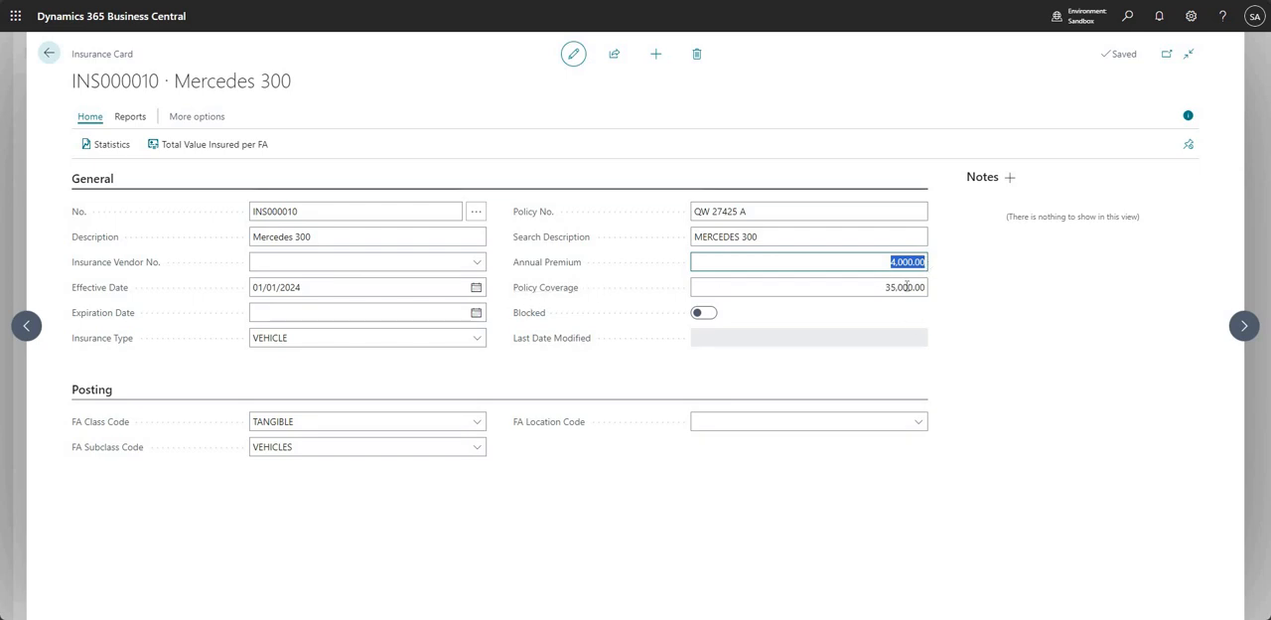
pyautogui.press('Tab')
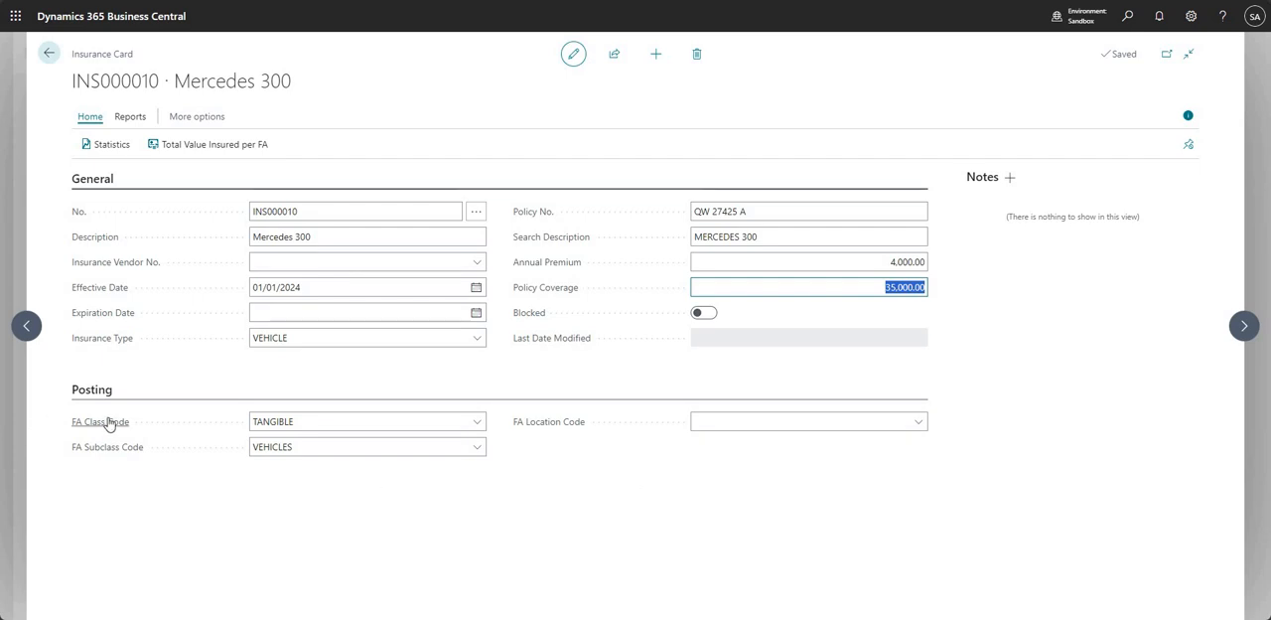
pyautogui.moveTo(109, 424)
pyautogui.moveTo(125, 455)
pyautogui.moveTo(544, 428)
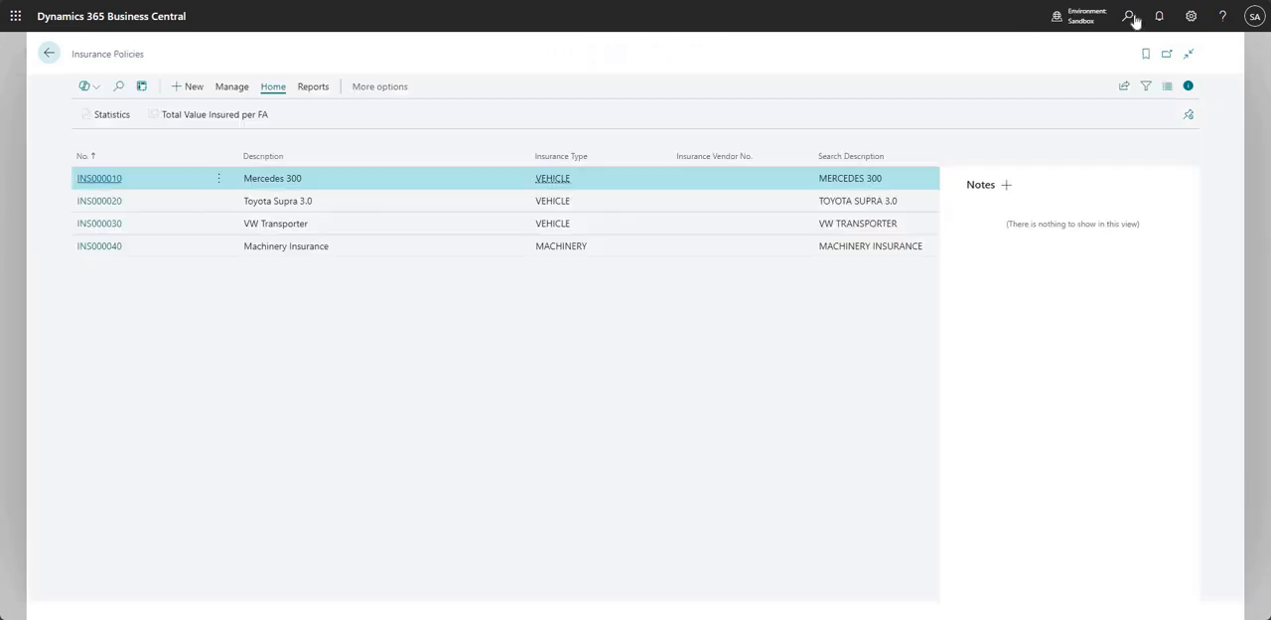
pyautogui.press('Escape')
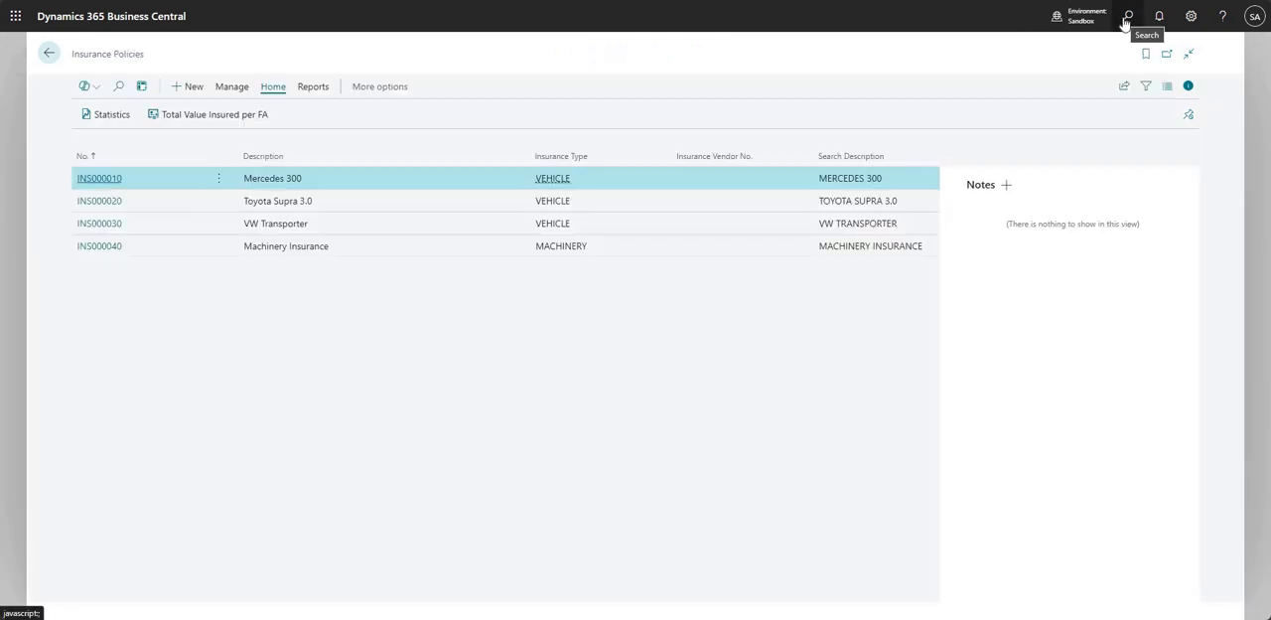
pyautogui.press('Escape')
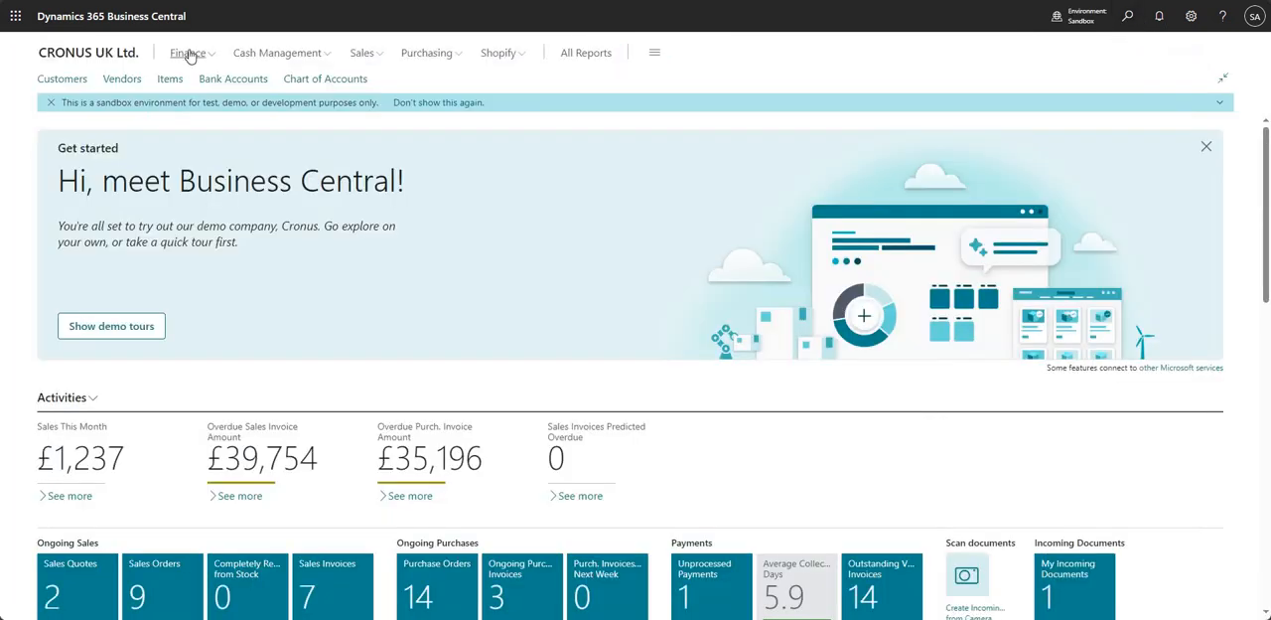
# - Open the Mercedes 300 fixed asset card and check its insurance coverage ledger entries from the Insured field under Maintenance
pyautogui.click(190, 53)
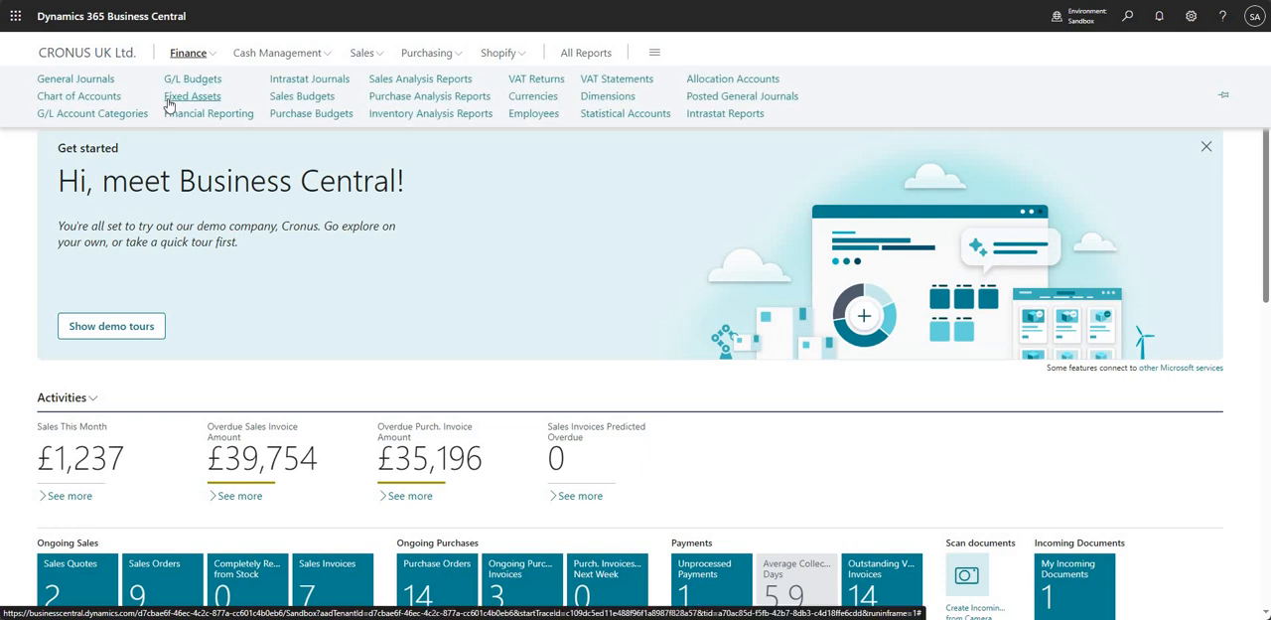
pyautogui.click(177, 97)
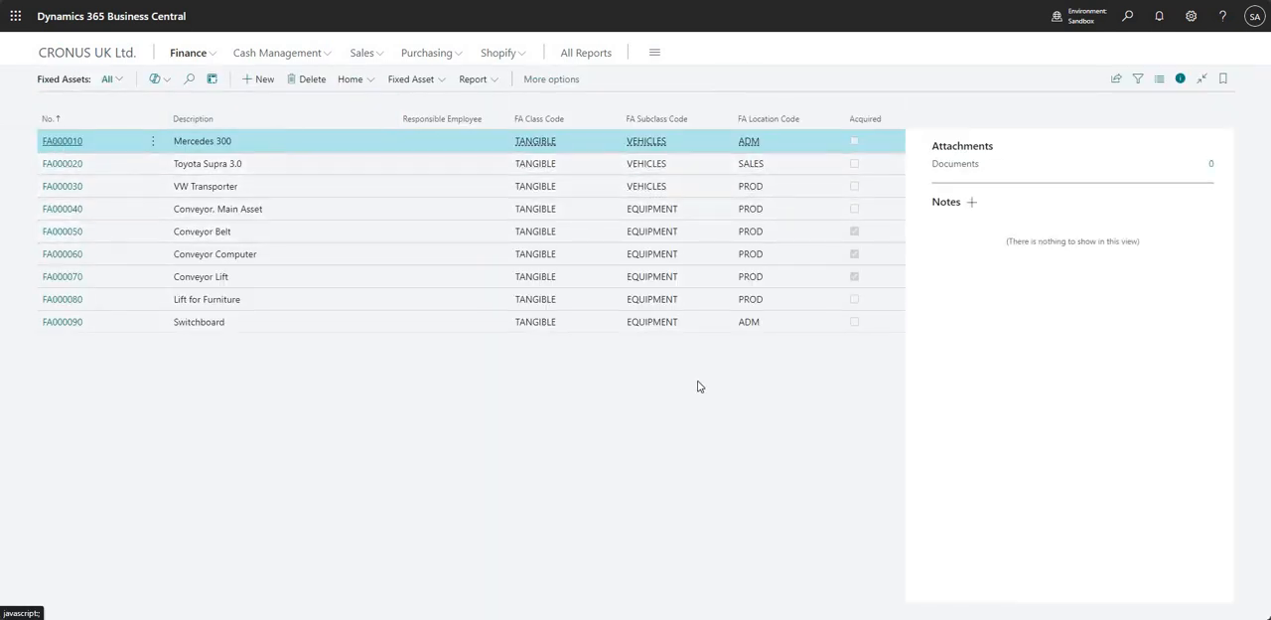
pyautogui.scroll(-2, 631, 467)
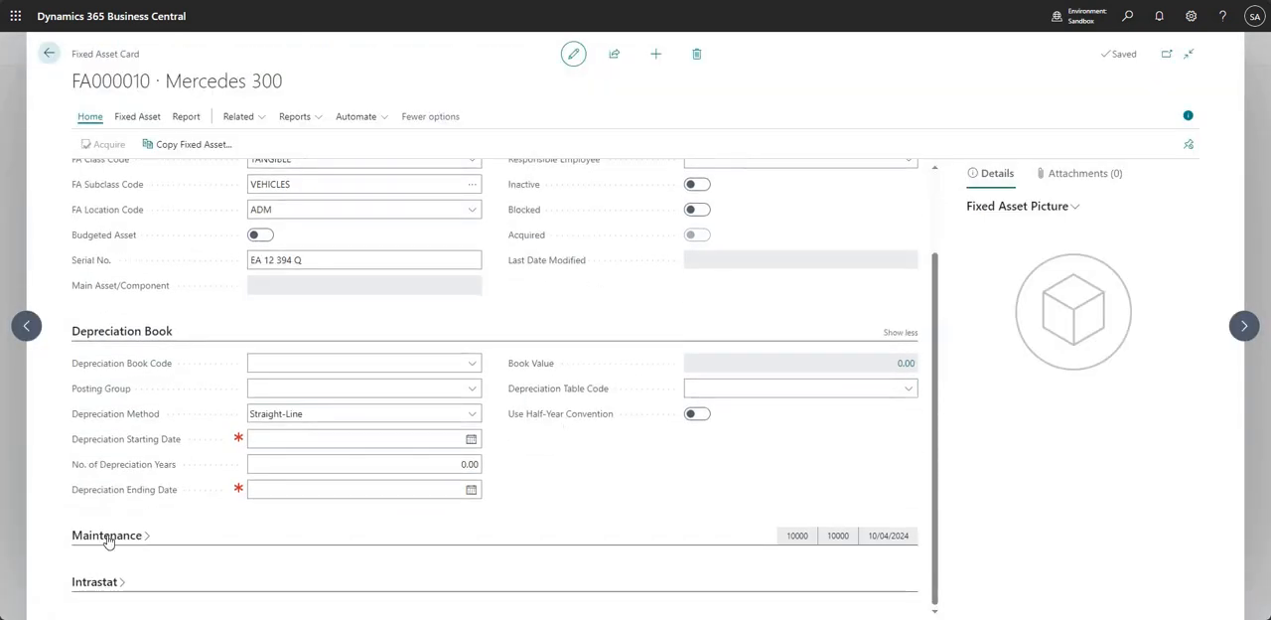
pyautogui.scroll(-1, 571, 467)
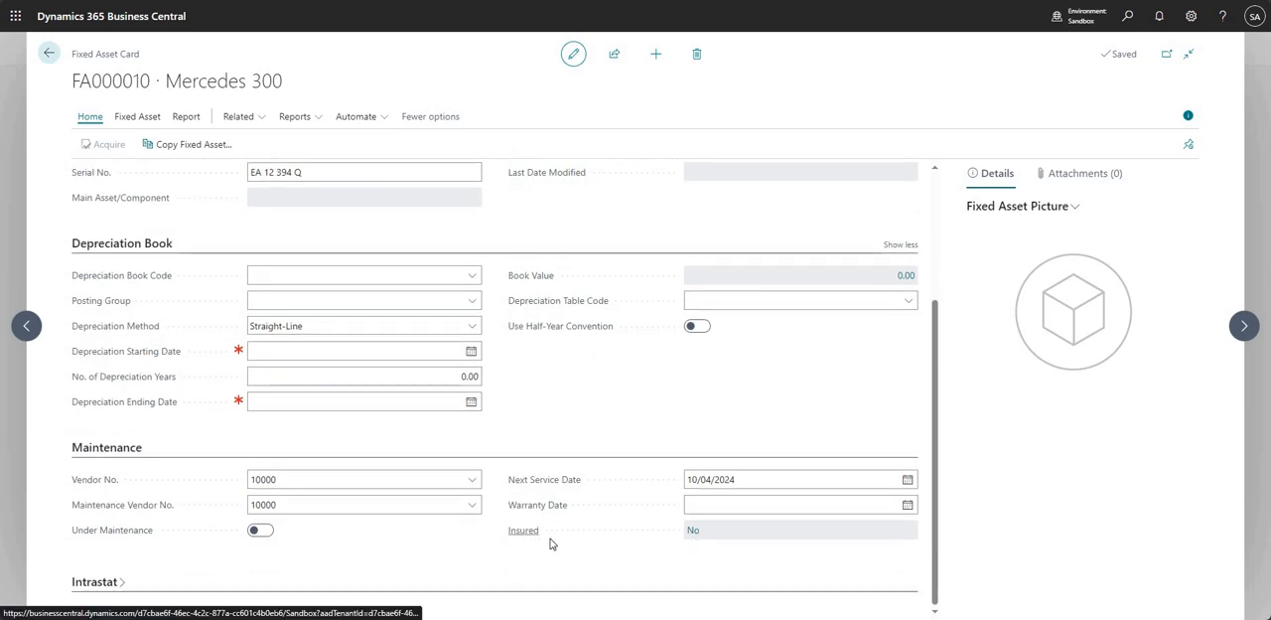
pyautogui.click(692, 533)
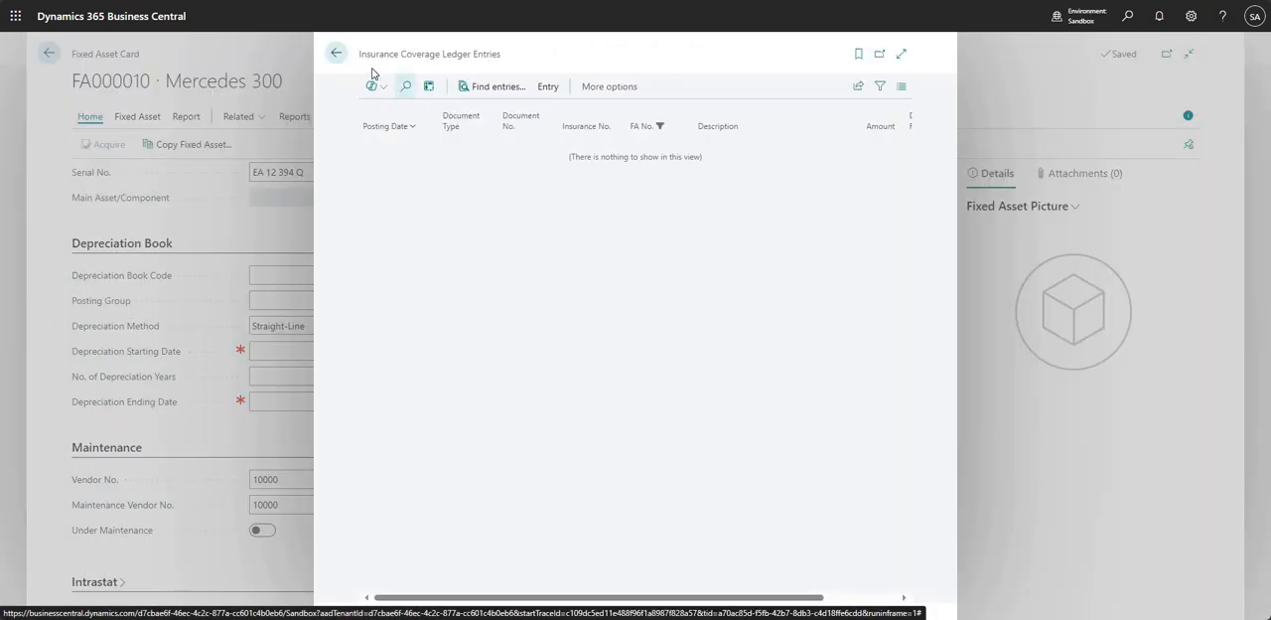
pyautogui.moveTo(362, 54); pyautogui.dragTo(505, 55)
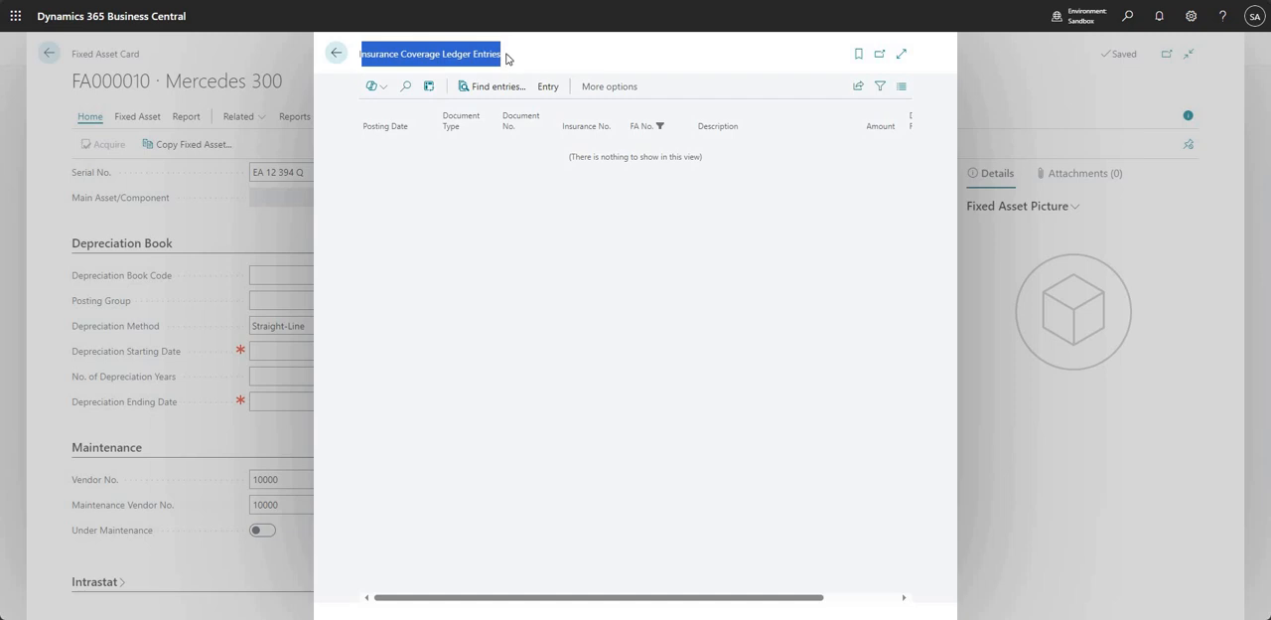
# - Close the insurance coverage ledger entries and open the Fixed Asset Insurance Journals page
pyautogui.click(514, 215)
pyautogui.moveTo(640, 159); pyautogui.dragTo(588, 301)
pyautogui.click(578, 298)
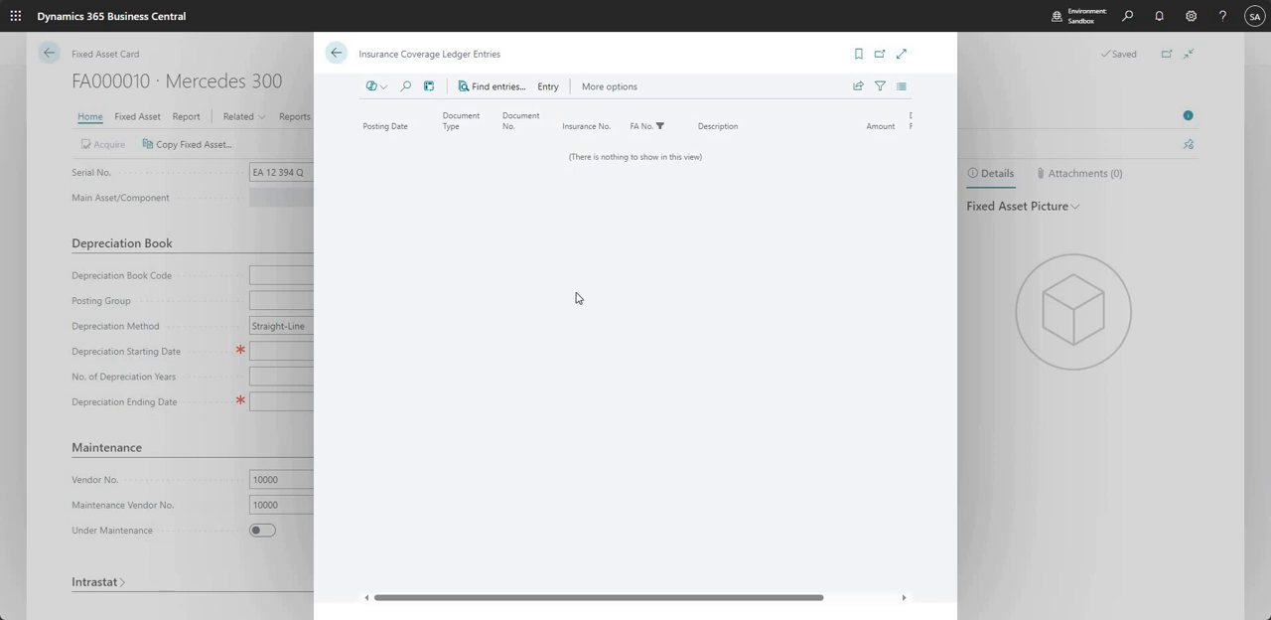
pyautogui.click(251, 204)
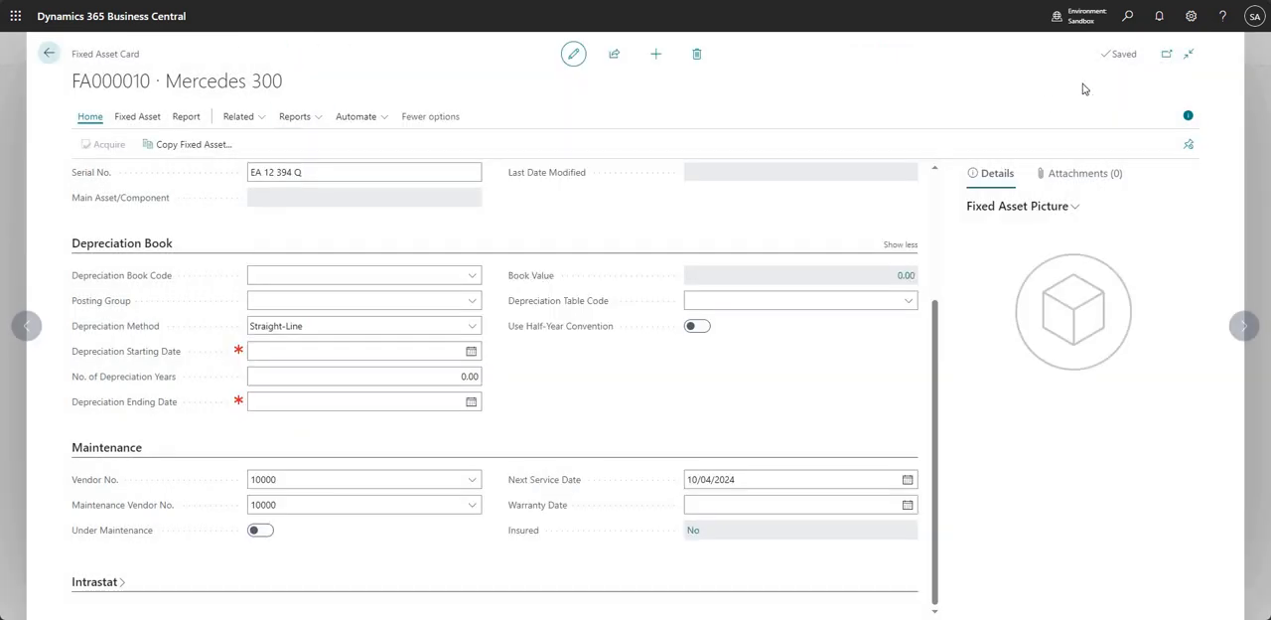
pyautogui.click(1127, 18)
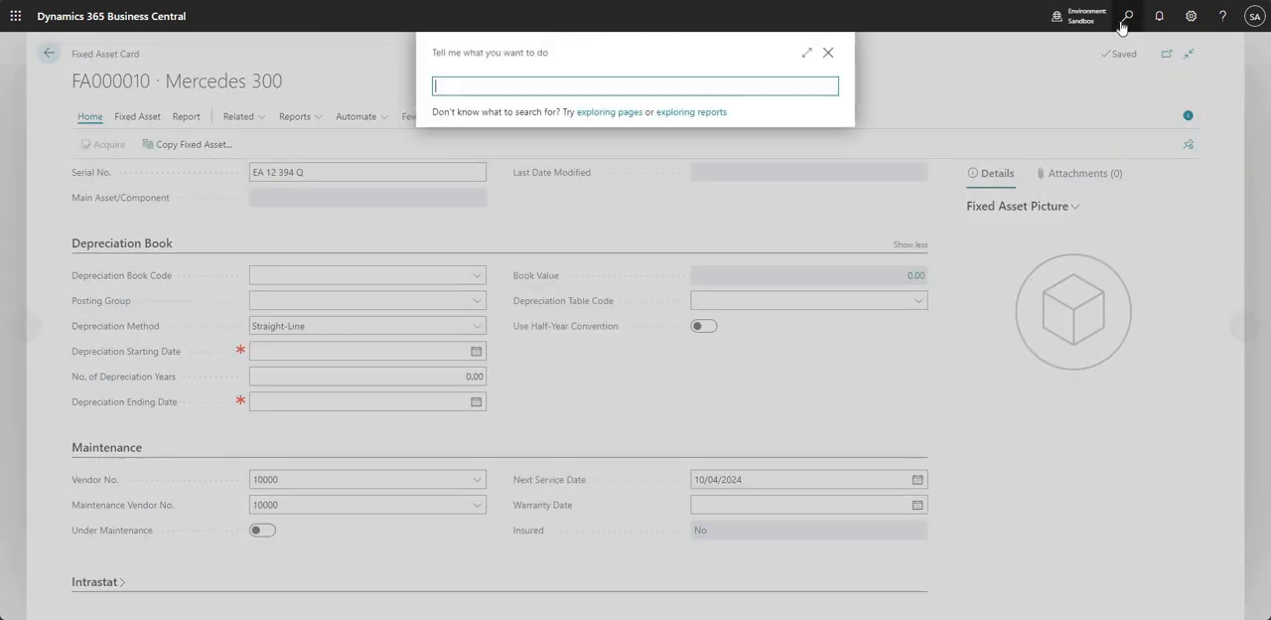
pyautogui.write('insurance jou')
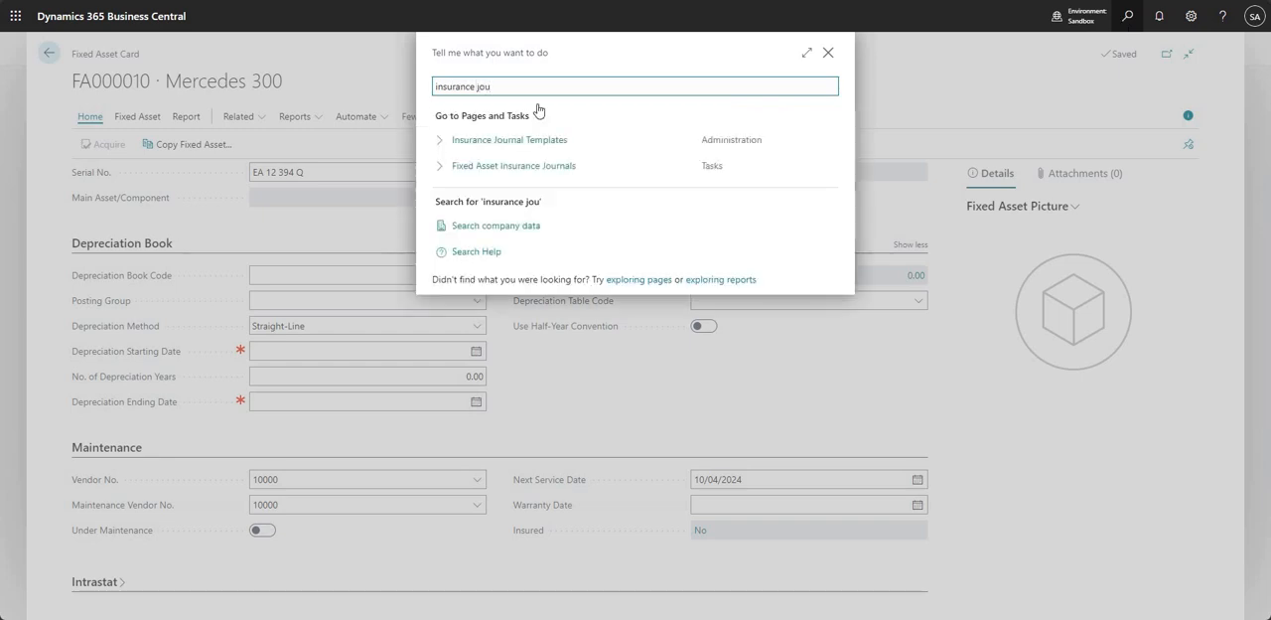
pyautogui.click(490, 166)
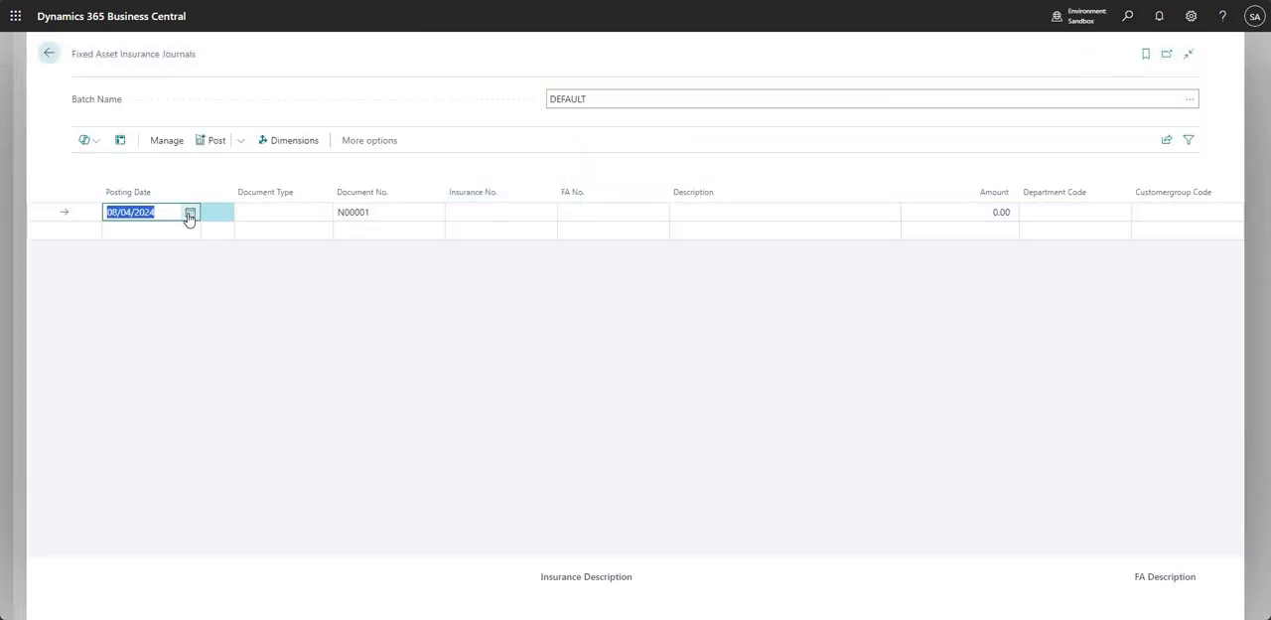
# - Set the insurance journal line's posting date to 01/04/2024 and its Insurance No. to INS000010 for the Mercedes 300
pyautogui.click(189, 213)
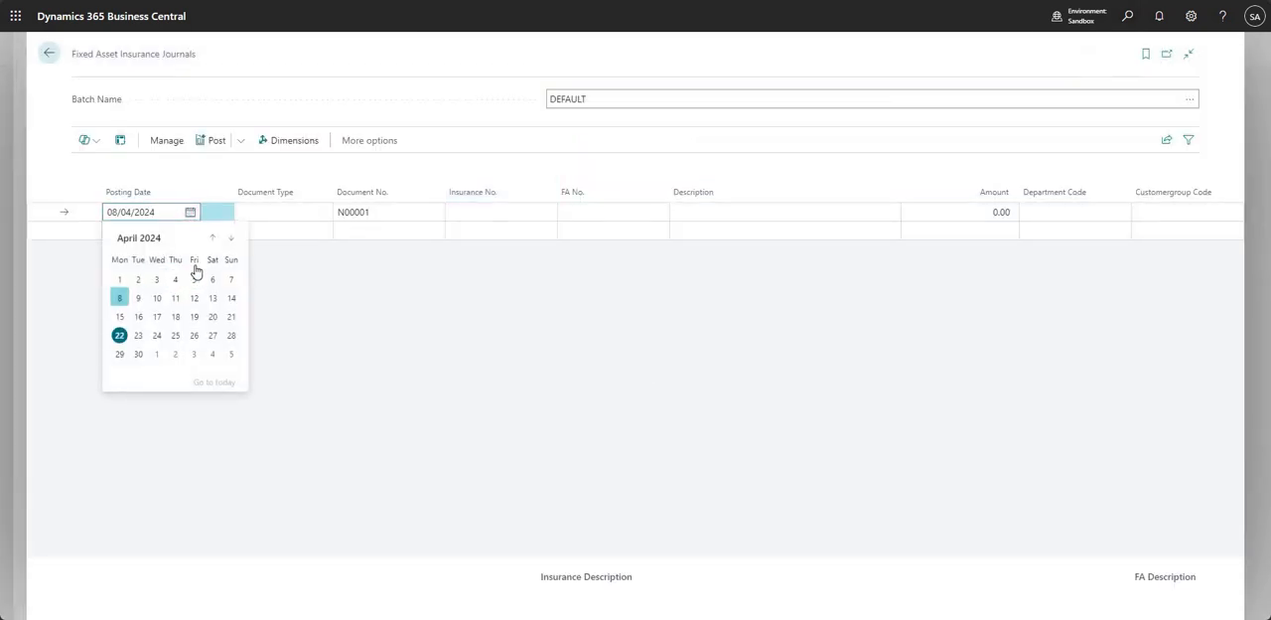
pyautogui.click(119, 279)
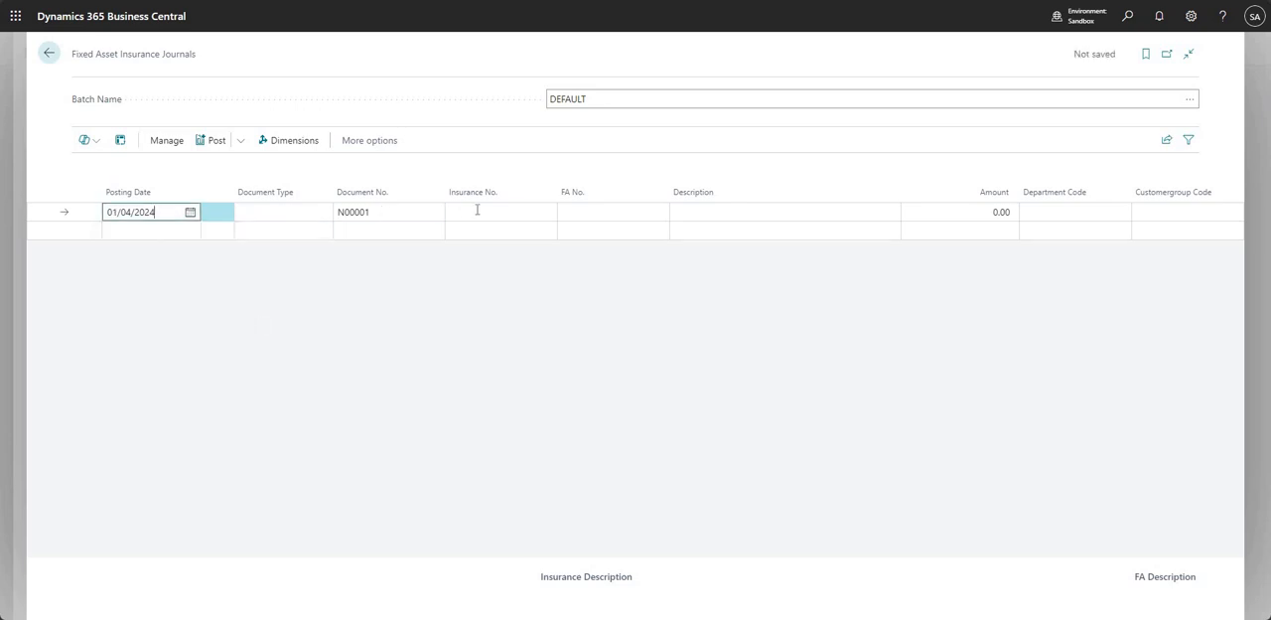
pyautogui.press('Tab')
pyautogui.press('Tab')
pyautogui.click(546, 212)
pyautogui.click(533, 271)
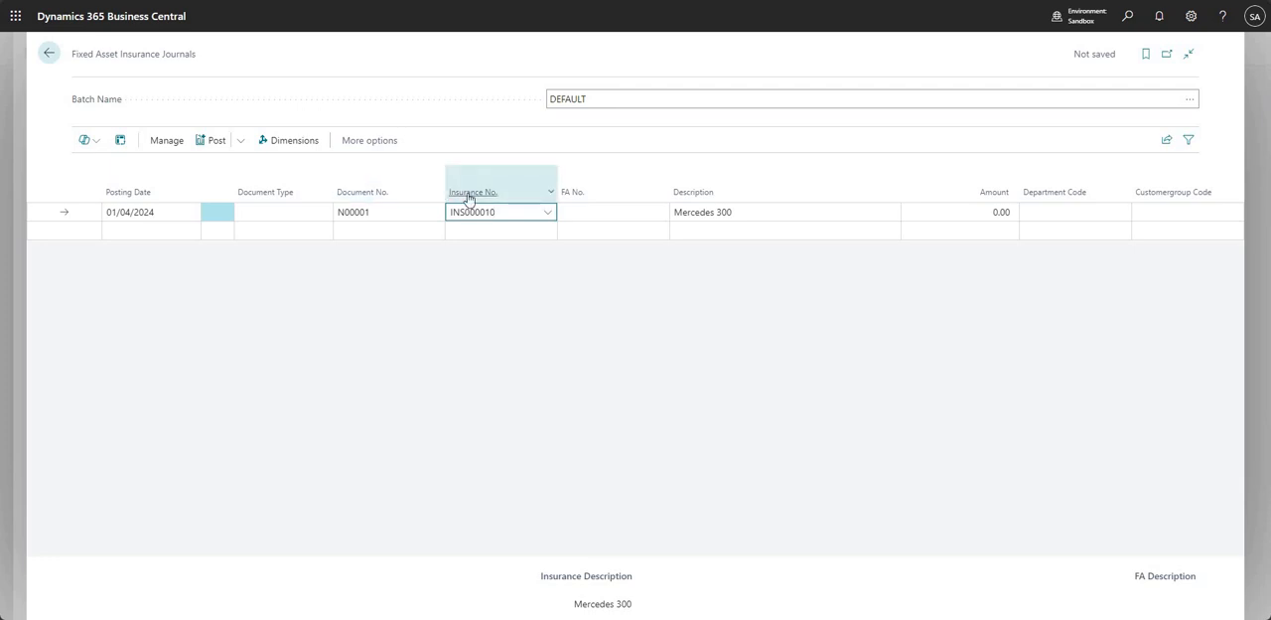
# - Assign fixed asset FA000010 to the journal line and enter an amount of 4,000.00
pyautogui.click(548, 212)
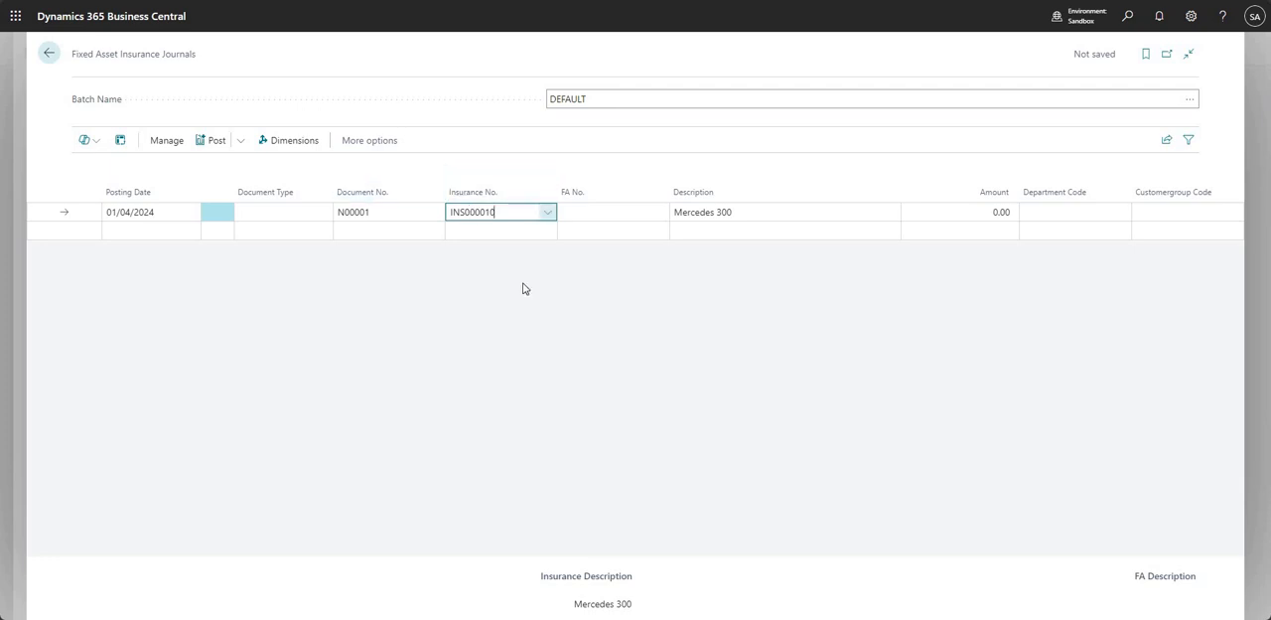
pyautogui.click(611, 212)
pyautogui.click(660, 213)
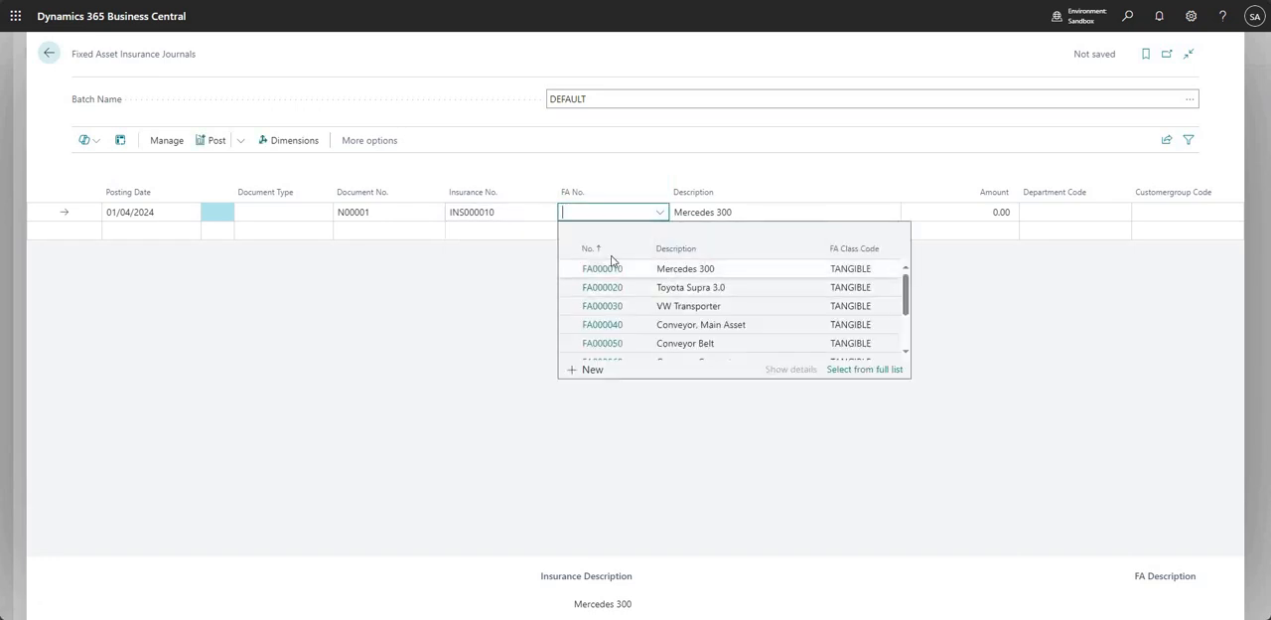
pyautogui.click(655, 270)
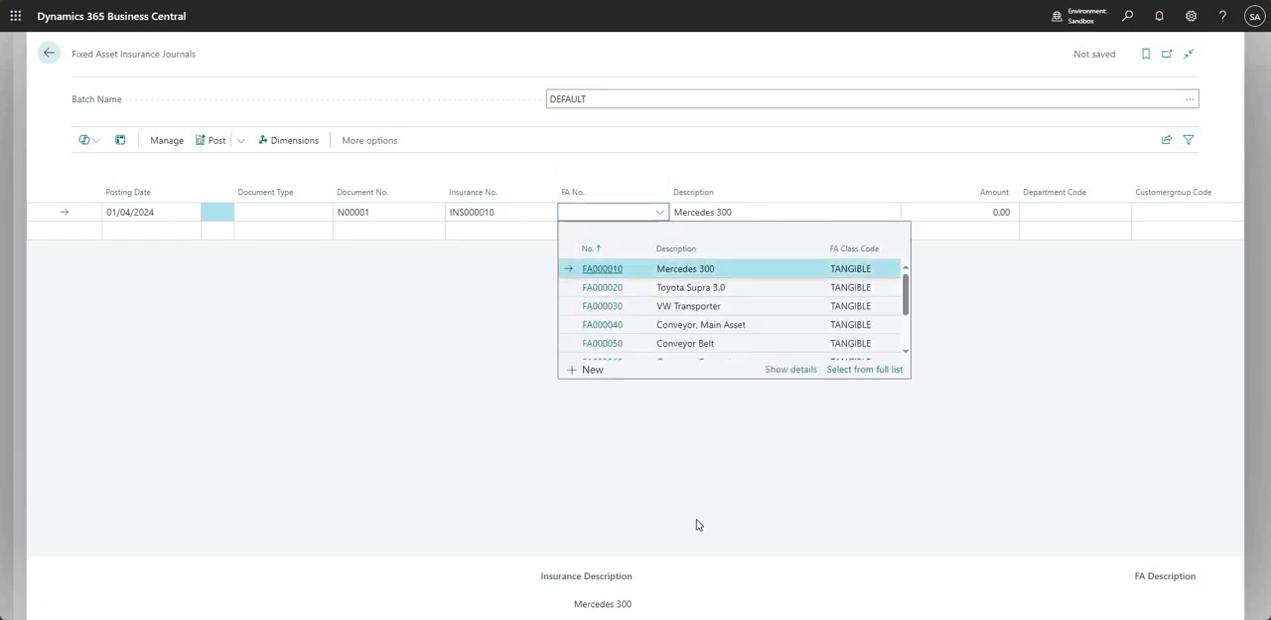
pyautogui.click(979, 211)
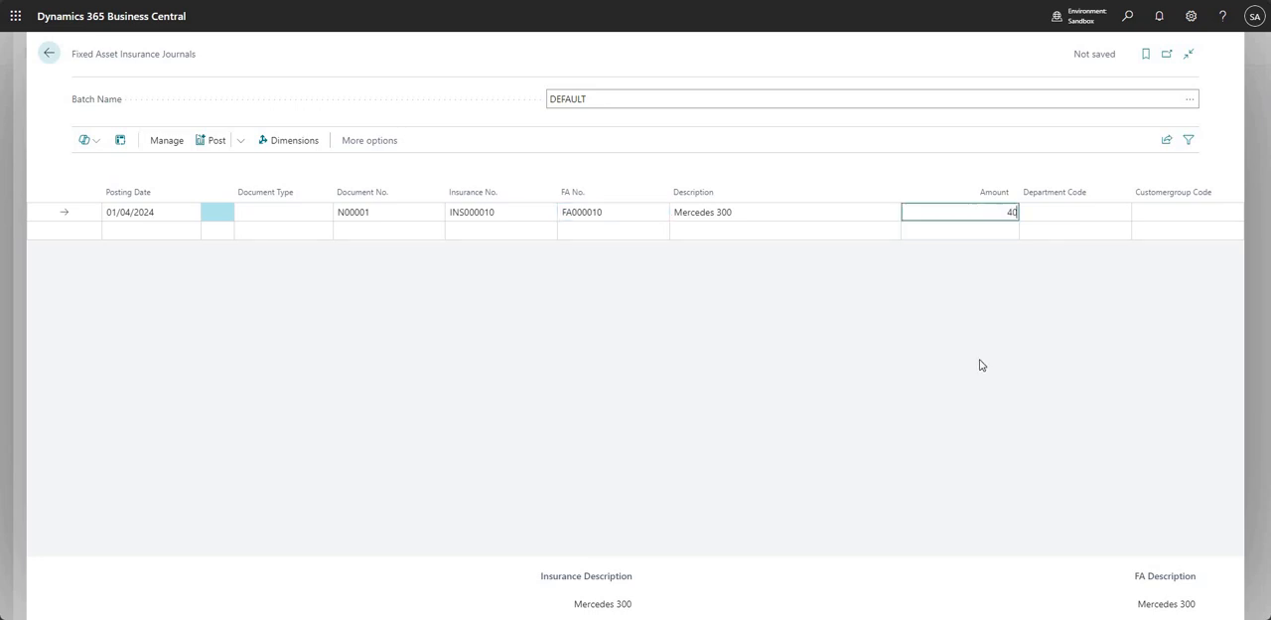
pyautogui.click(990, 397)
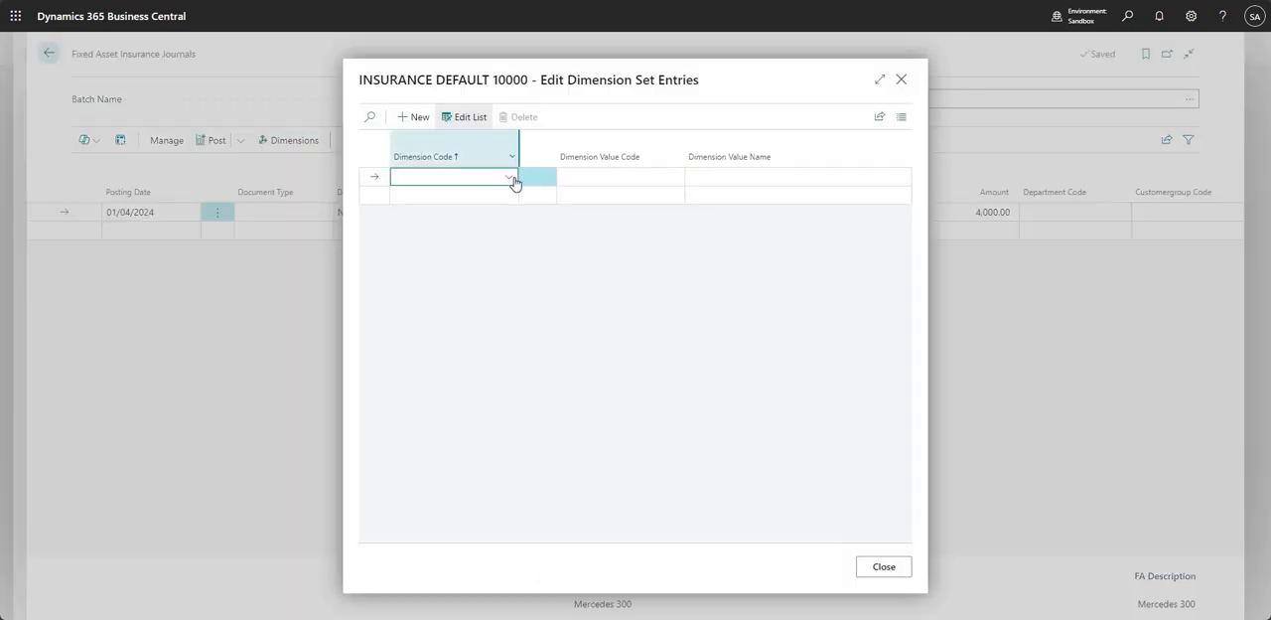
# - Check the journal line's dimensions without adding any, and post the insurance journal
pyautogui.click(511, 178)
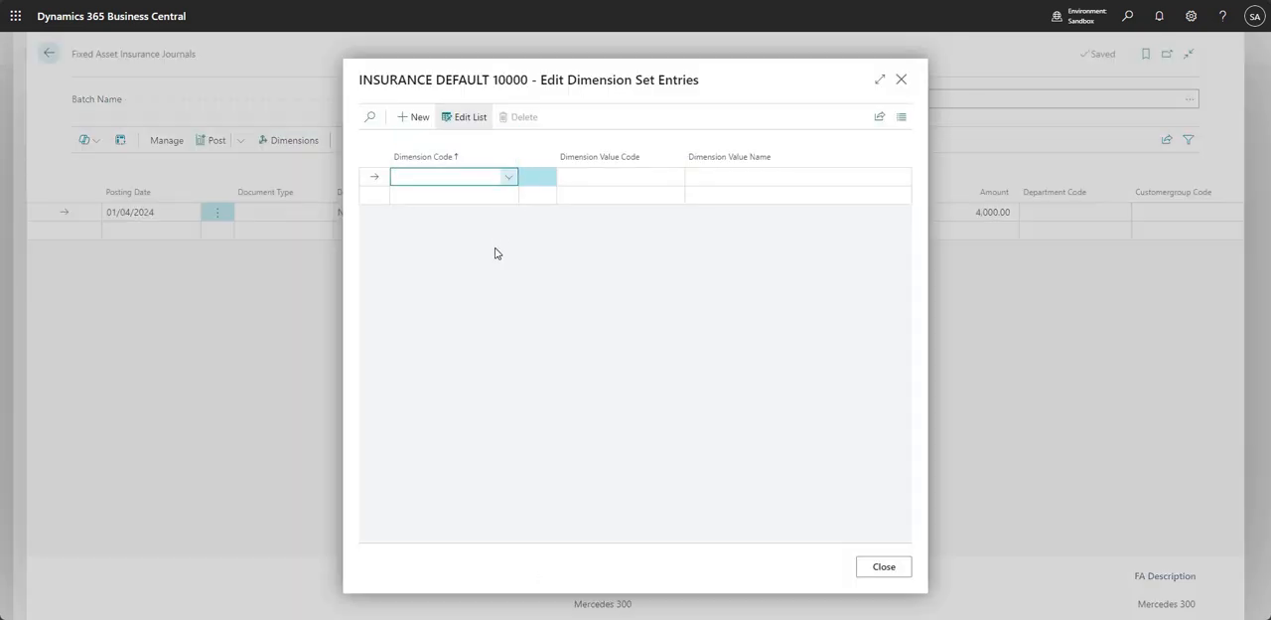
pyautogui.click(901, 81)
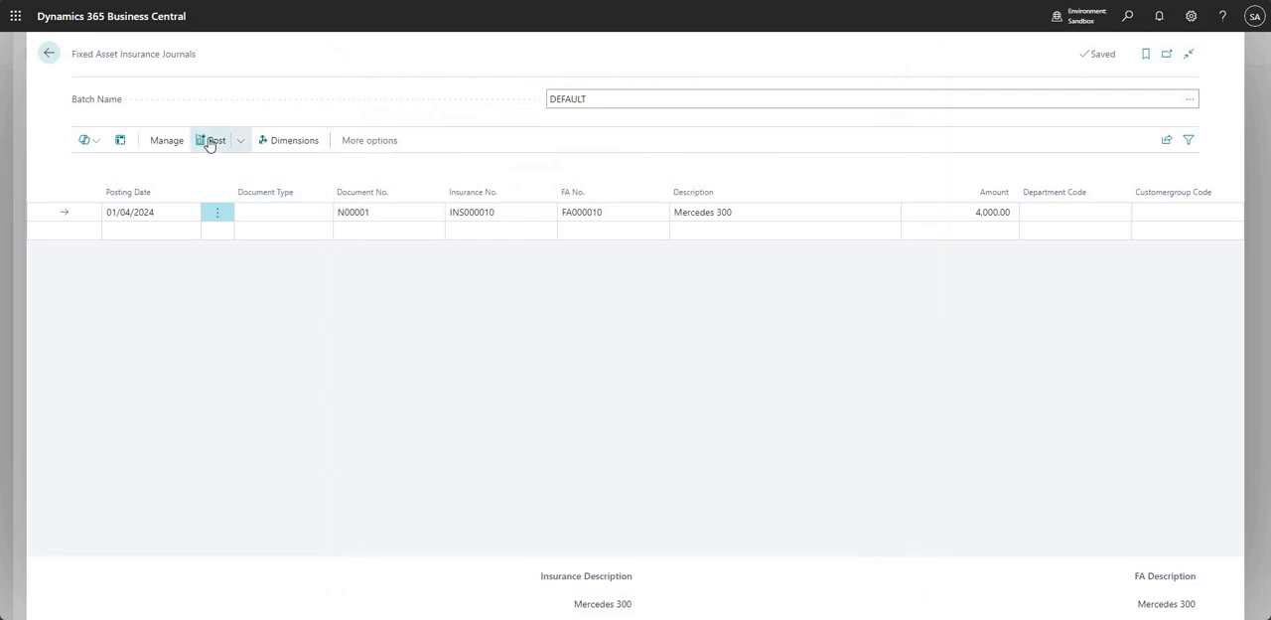
pyautogui.click(210, 141)
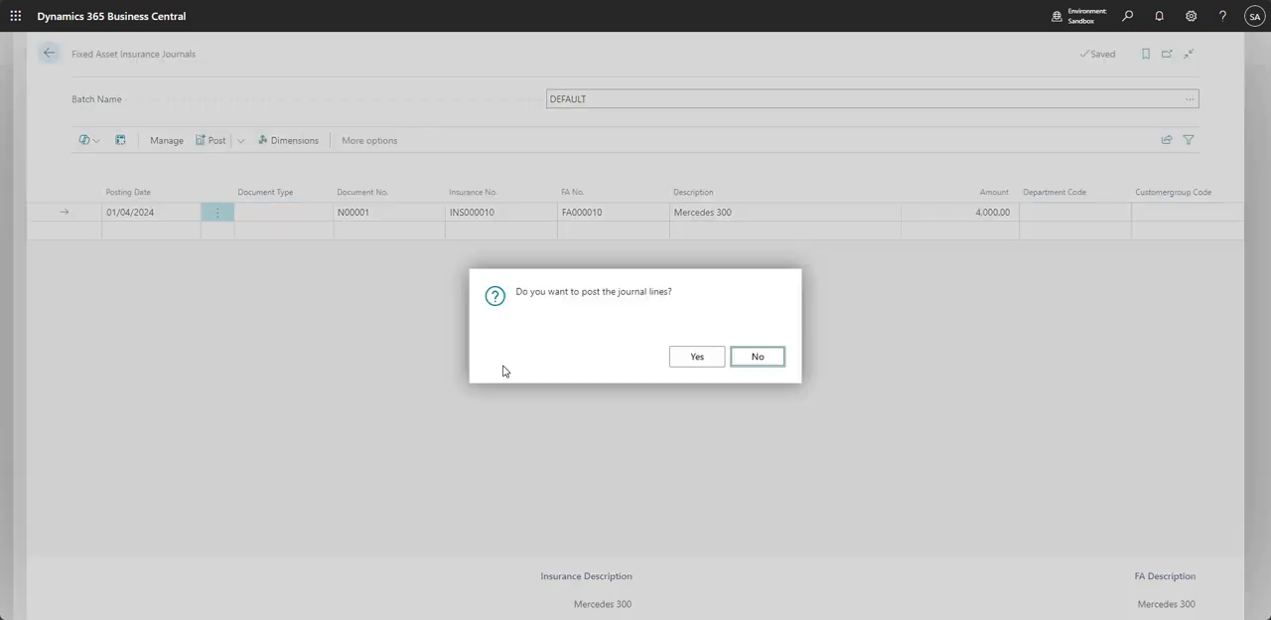
pyautogui.click(698, 360)
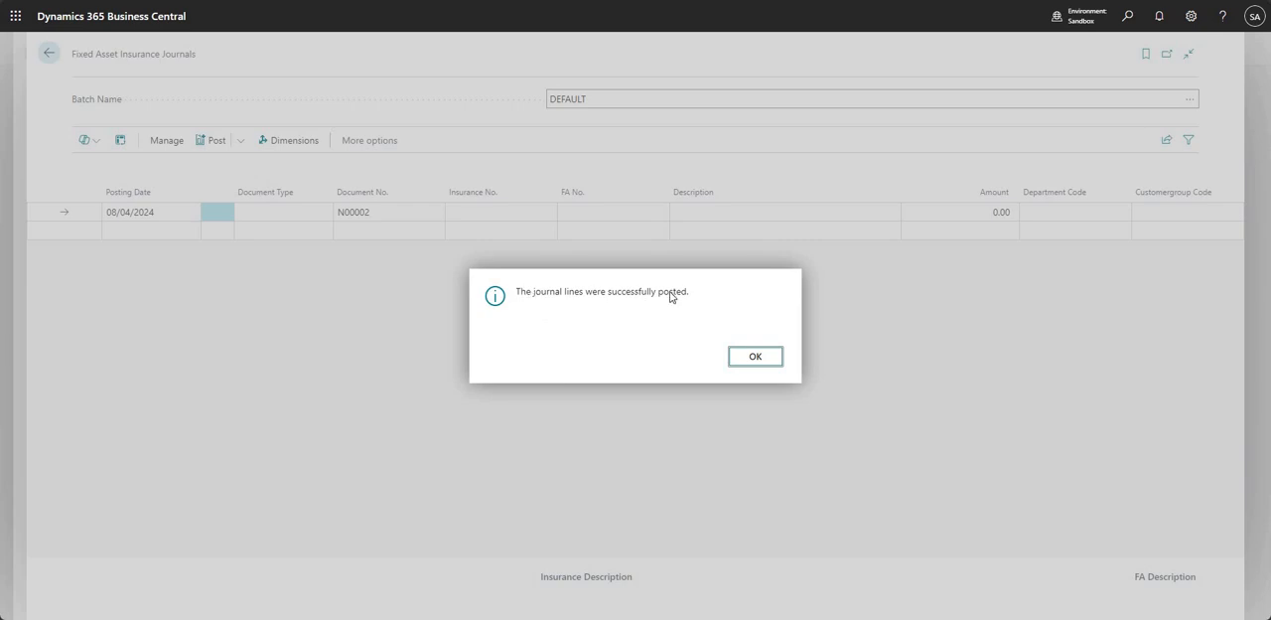
pyautogui.moveTo(515, 291); pyautogui.dragTo(695, 388)
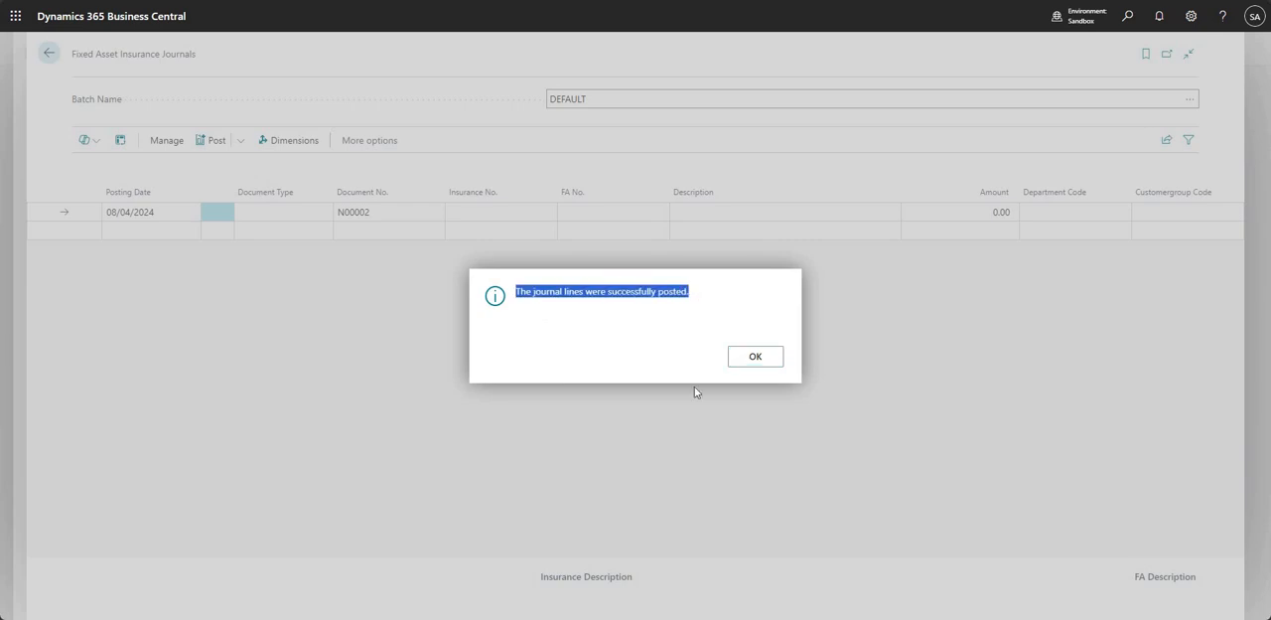
pyautogui.click(745, 364)
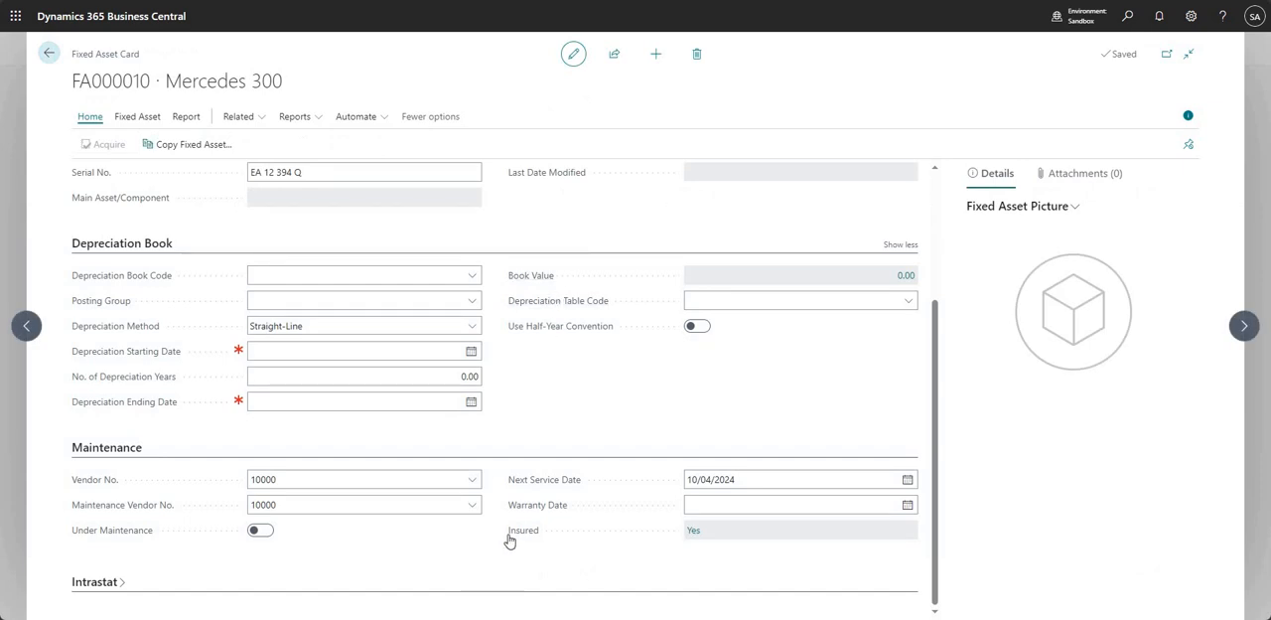
# - Examine the Mercedes 300's insurance coverage ledger entries from the Insured field and find the entries related to document N00001
pyautogui.moveTo(517, 541)
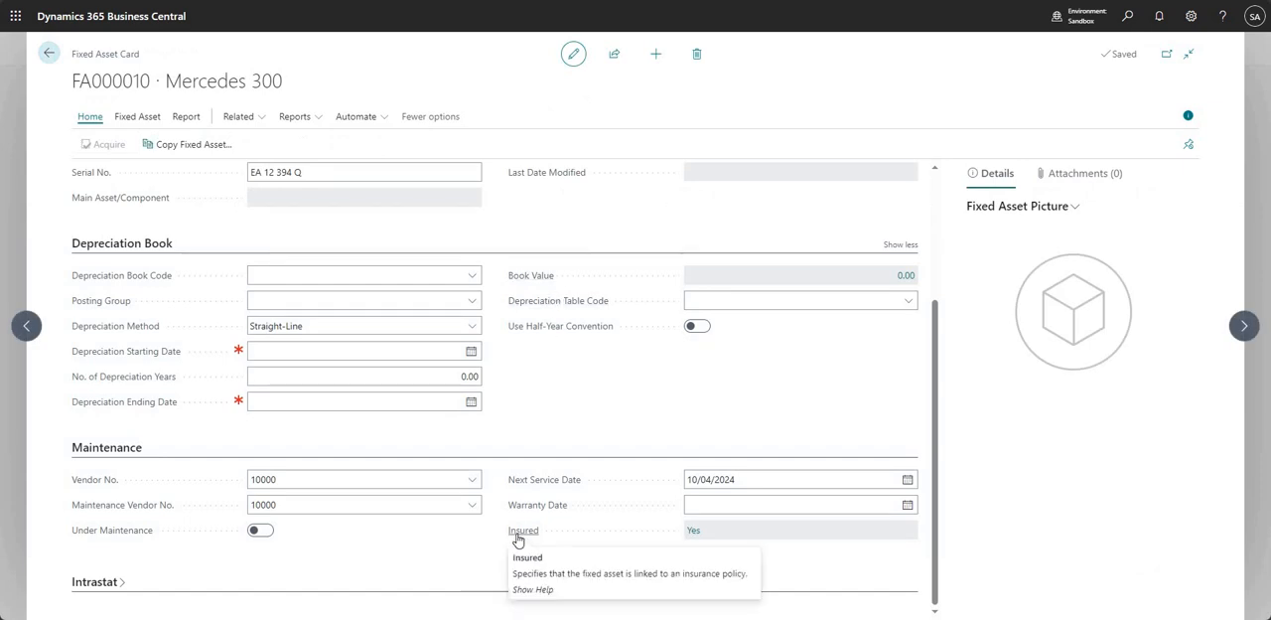
pyautogui.click(696, 536)
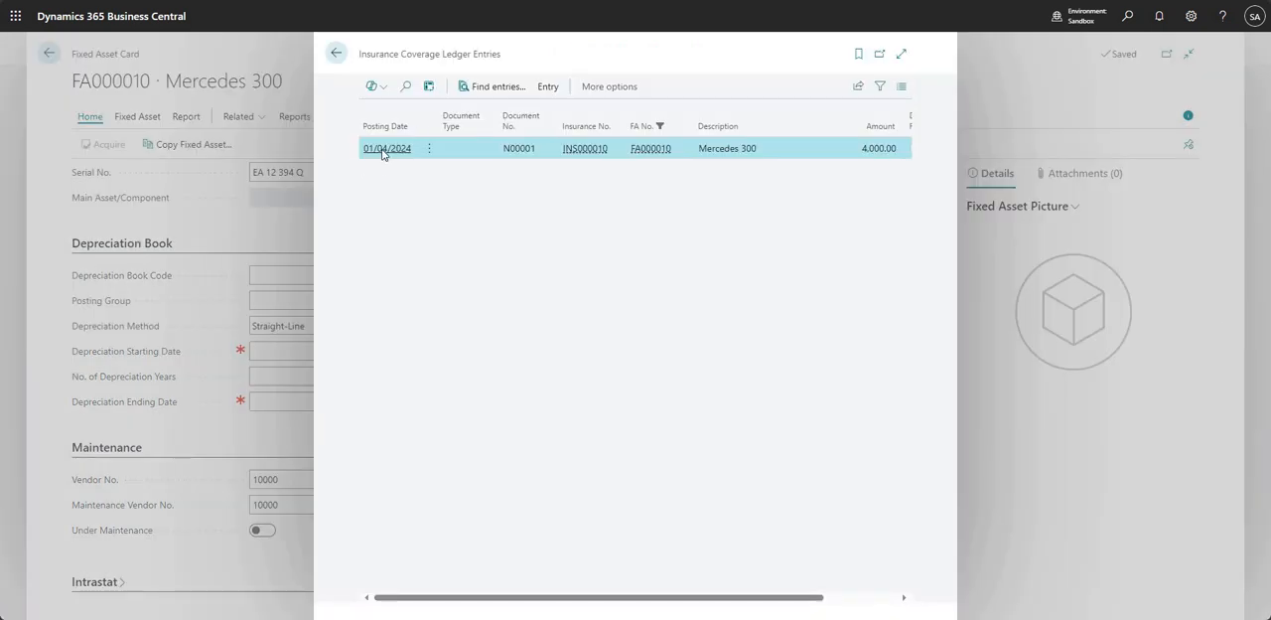
pyautogui.click(901, 54)
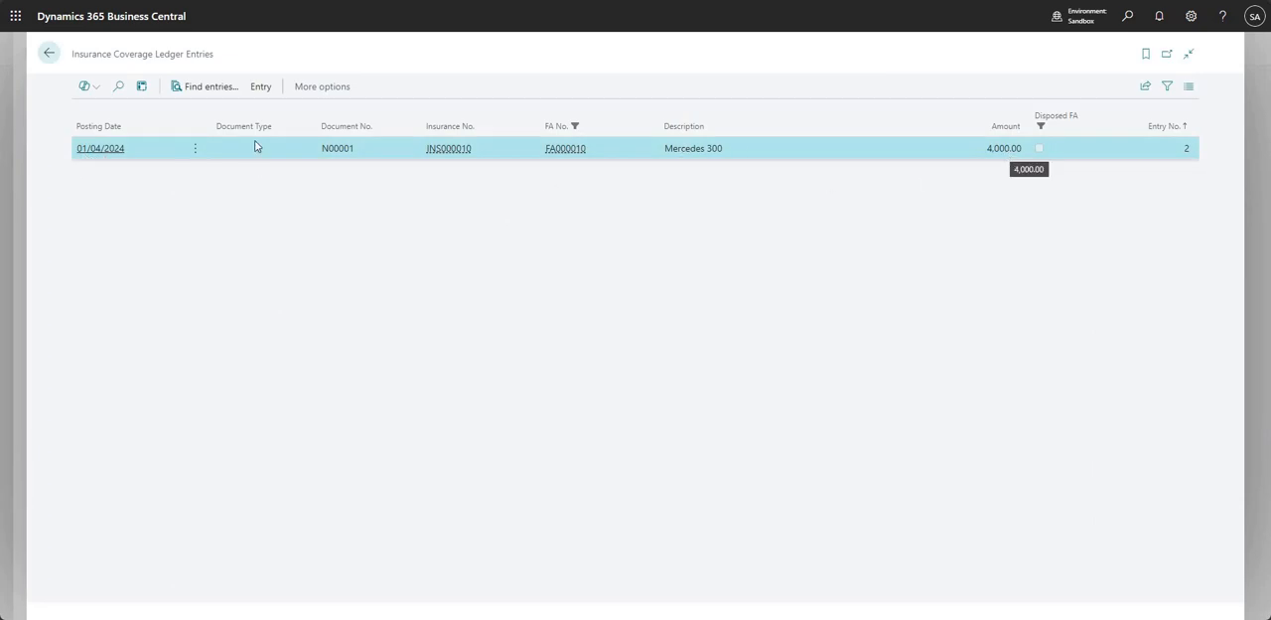
pyautogui.click(204, 88)
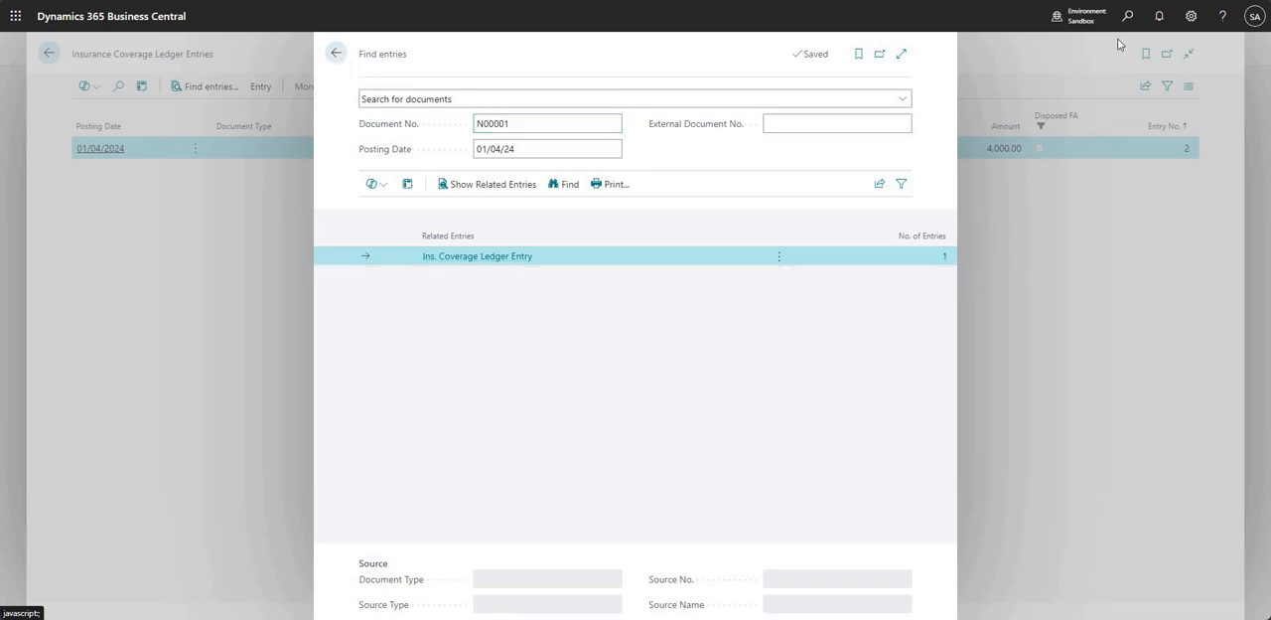
pyautogui.click(335, 53)
# - Open the G/L Registers to check the latest register's creation date and source code, and return to the coverage ledger entries
pyautogui.click(1125, 22)
pyautogui.write('g/l reg')
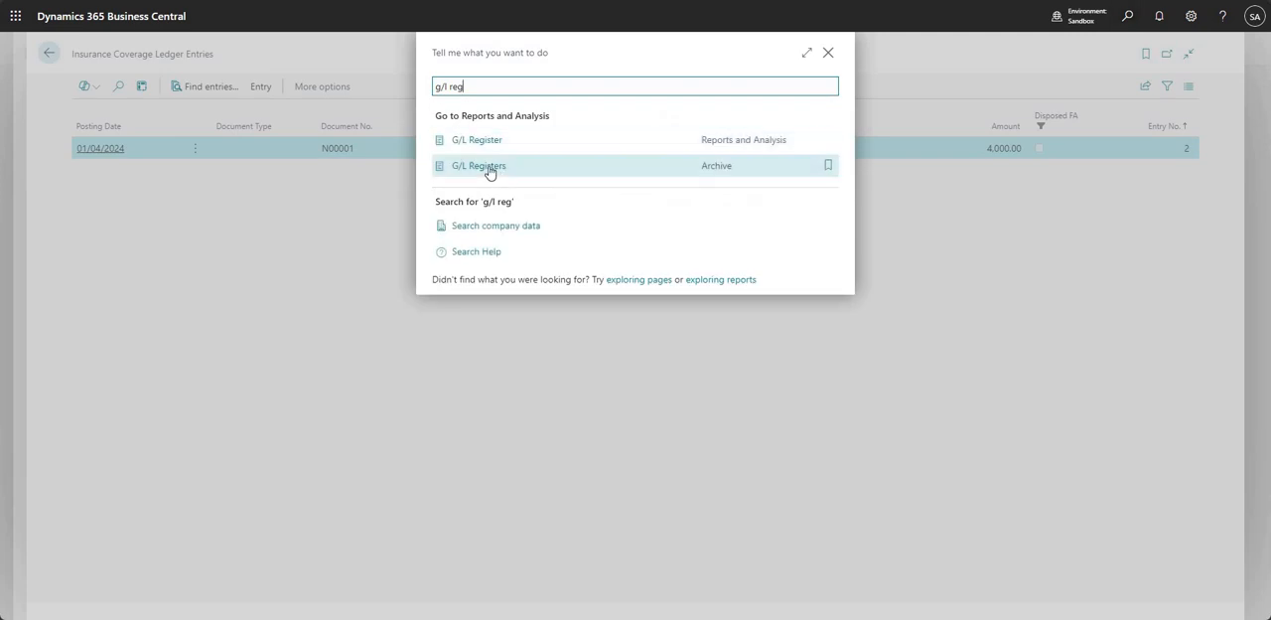
pyautogui.click(479, 167)
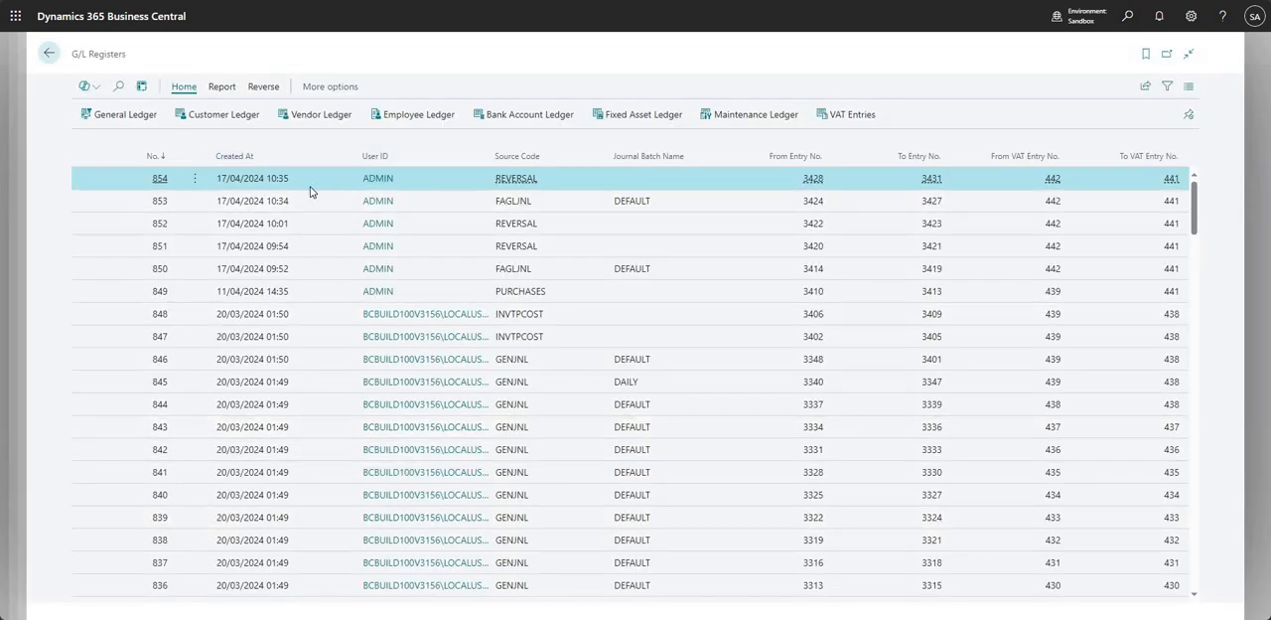
pyautogui.moveTo(300, 181); pyautogui.dragTo(302, 183)
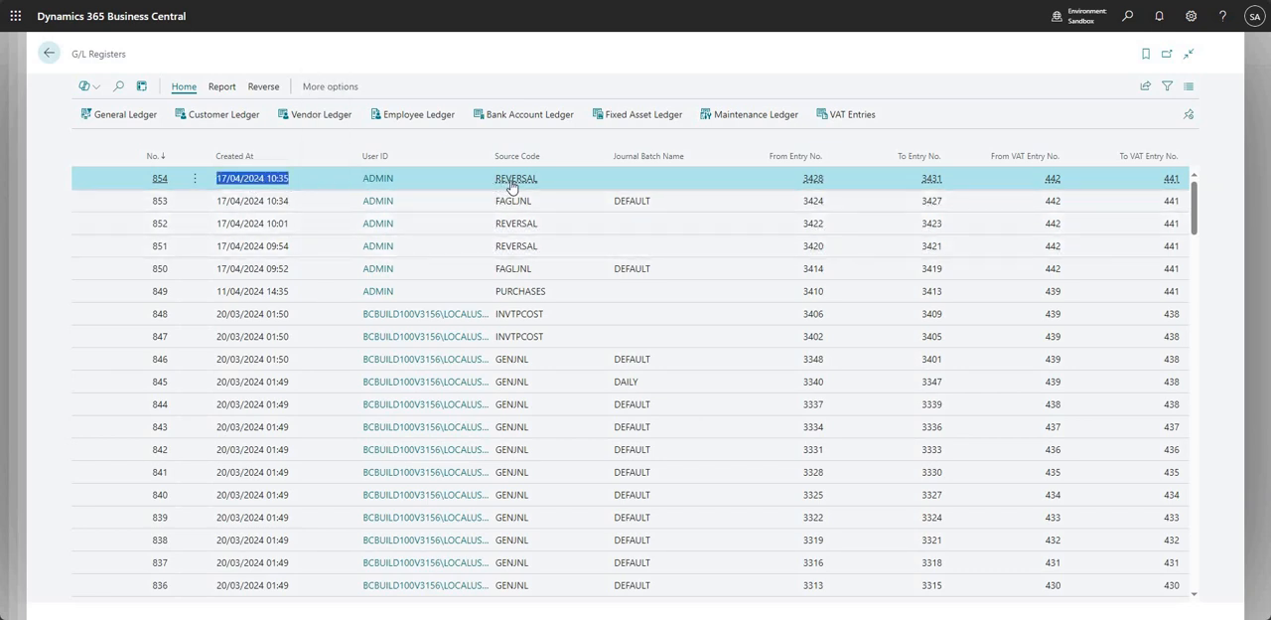
pyautogui.click(620, 184)
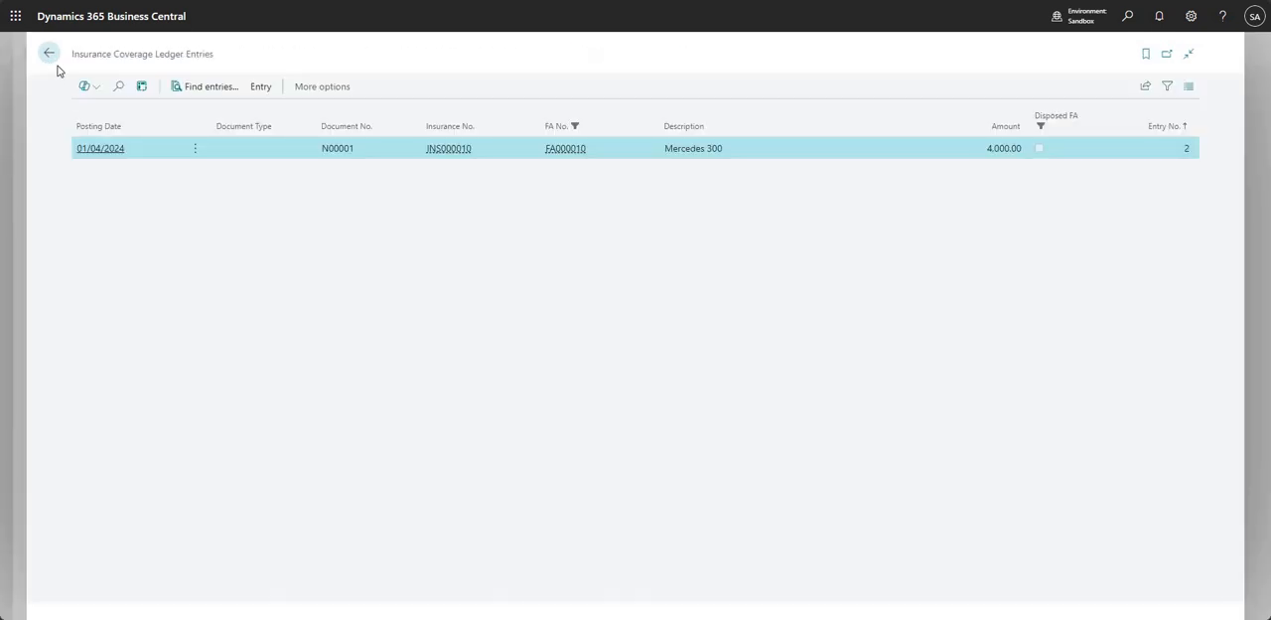
# - Leave the Mercedes 300 fixed asset card and open insurance card INS000010 from the Insurance Policies list
pyautogui.click(47, 65)
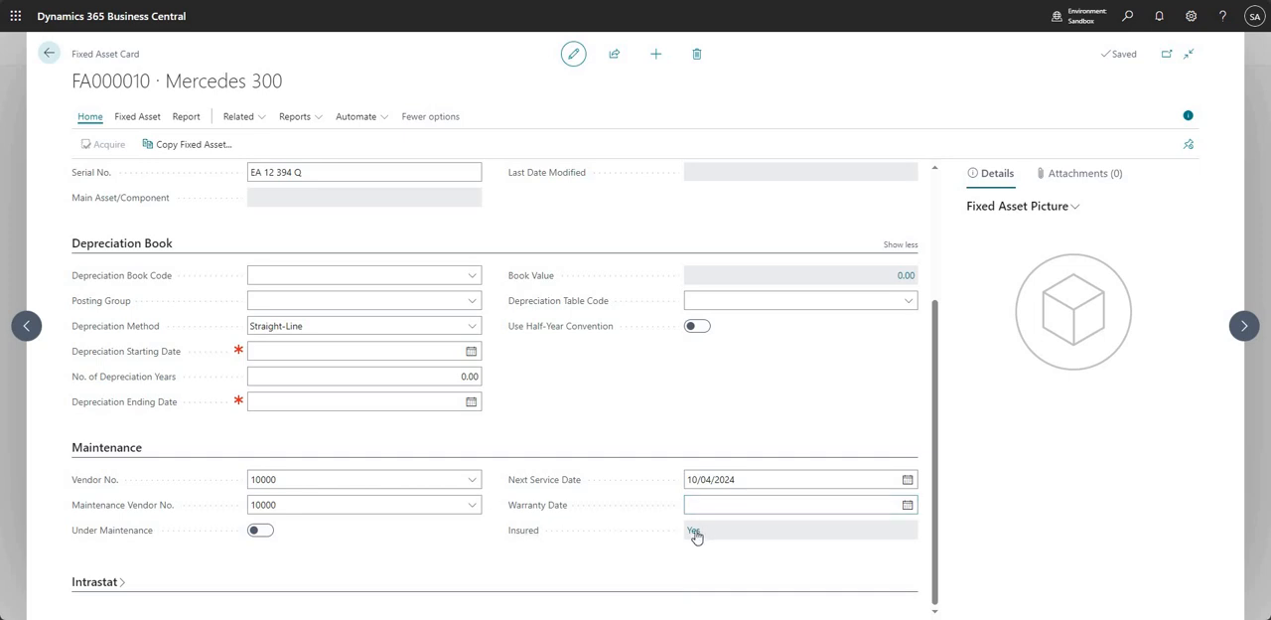
pyautogui.click(49, 53)
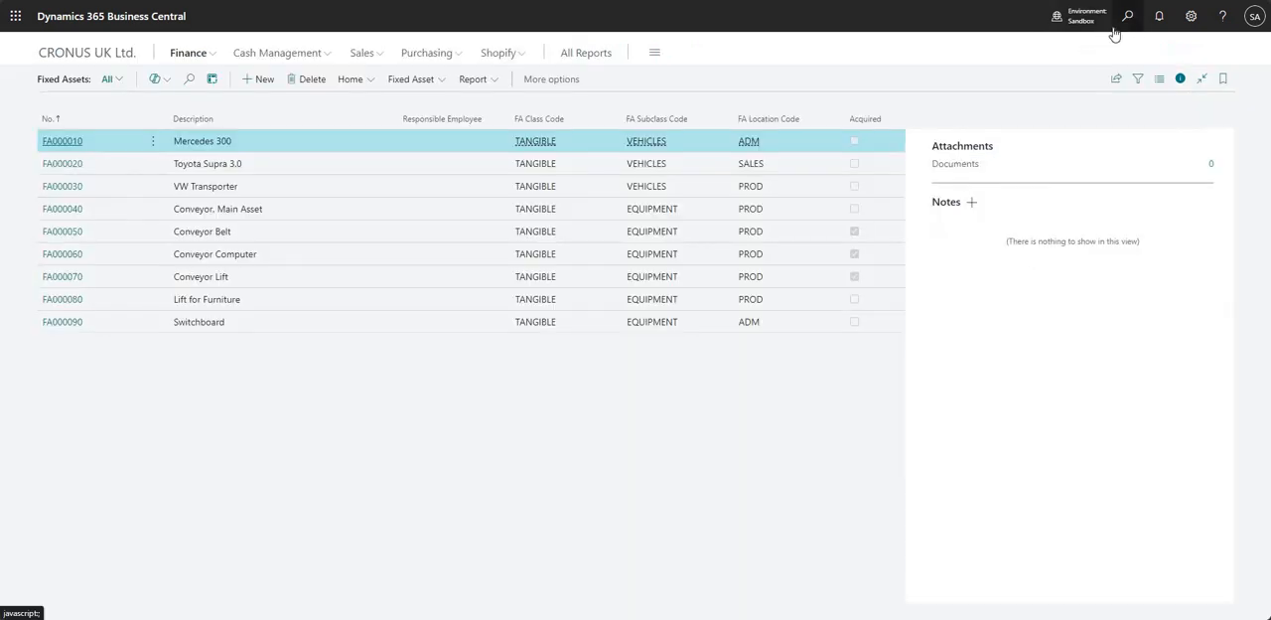
pyautogui.click(1117, 28)
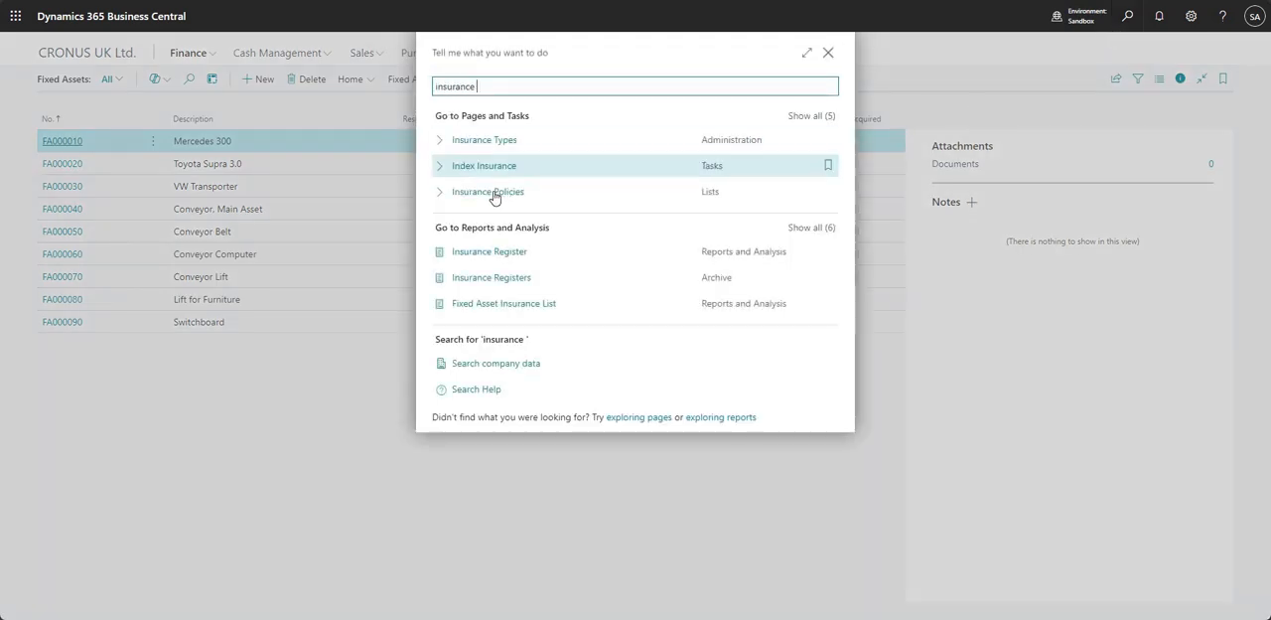
pyautogui.click(619, 189)
pyautogui.click(99, 176)
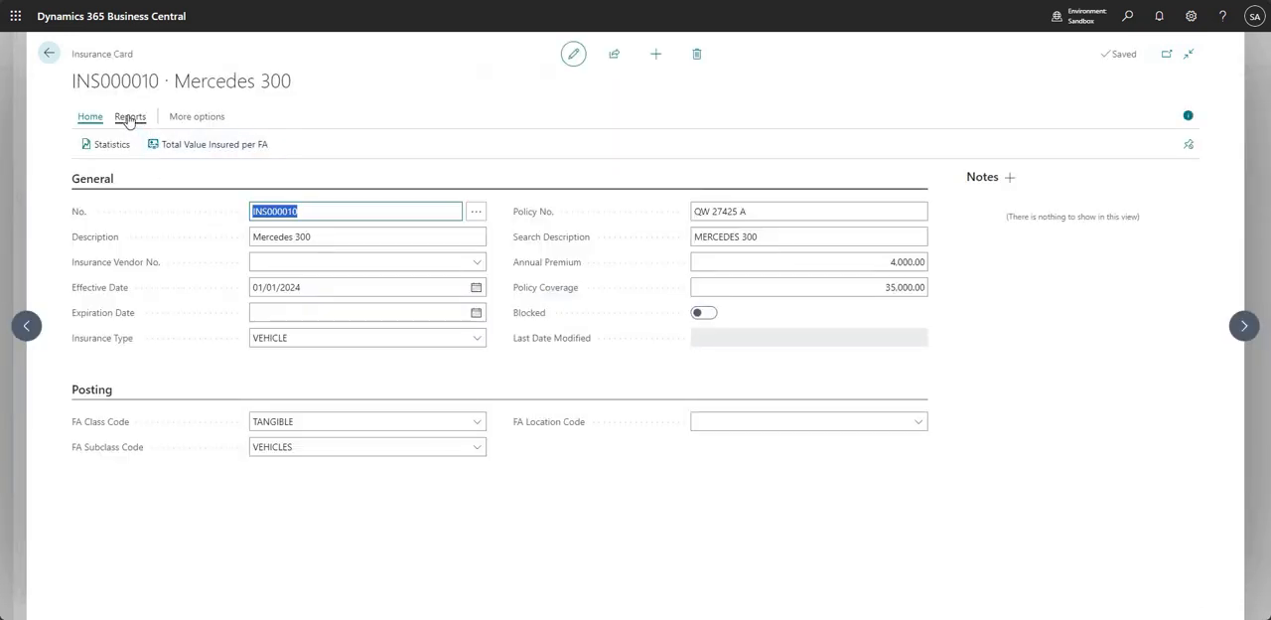
# - Look over the insurance card's available reports and examine the Total Value Insured per FA matrix, returning to the card
pyautogui.click(130, 119)
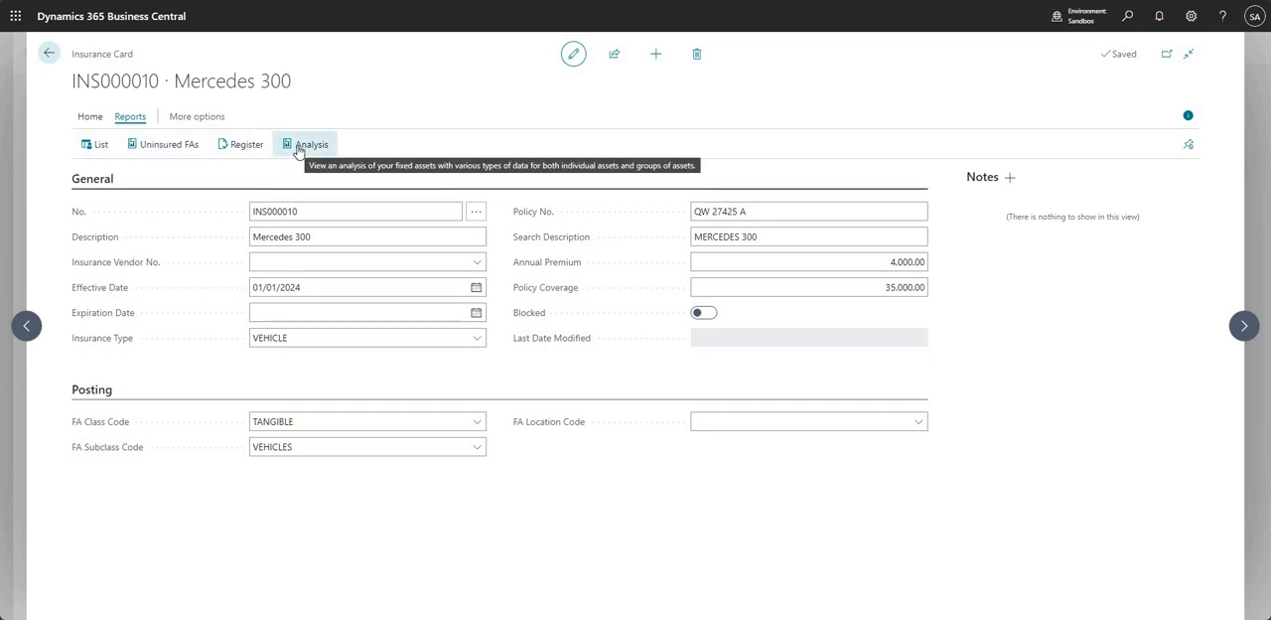
pyautogui.click(90, 116)
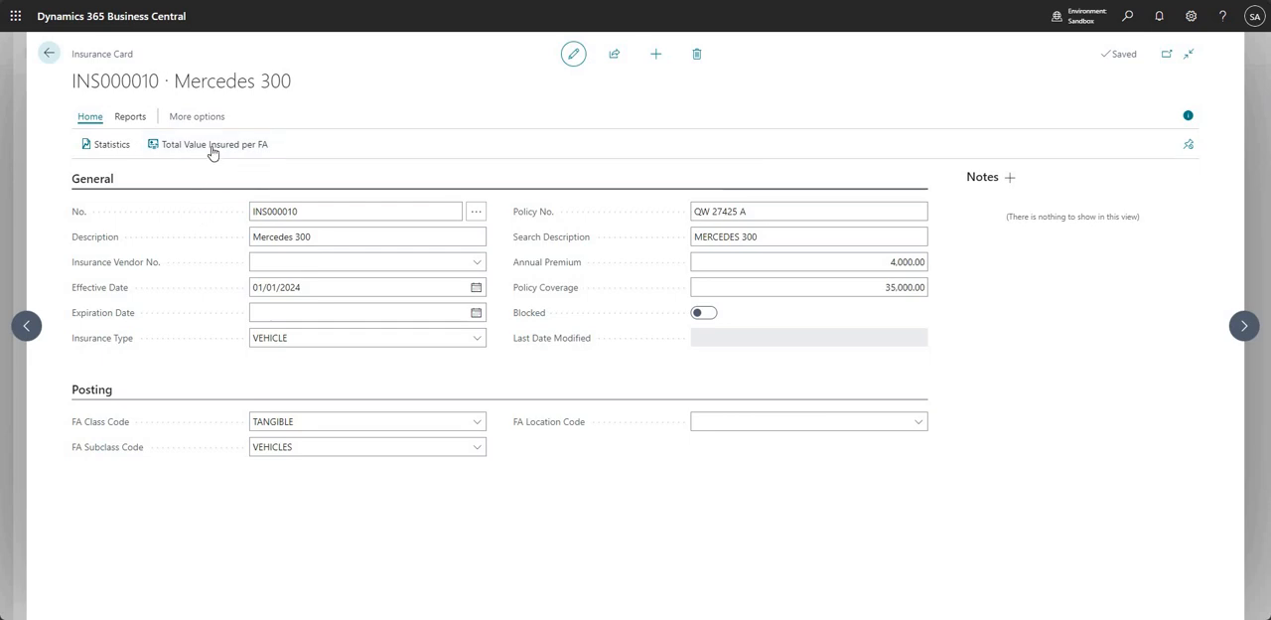
pyautogui.click(214, 147)
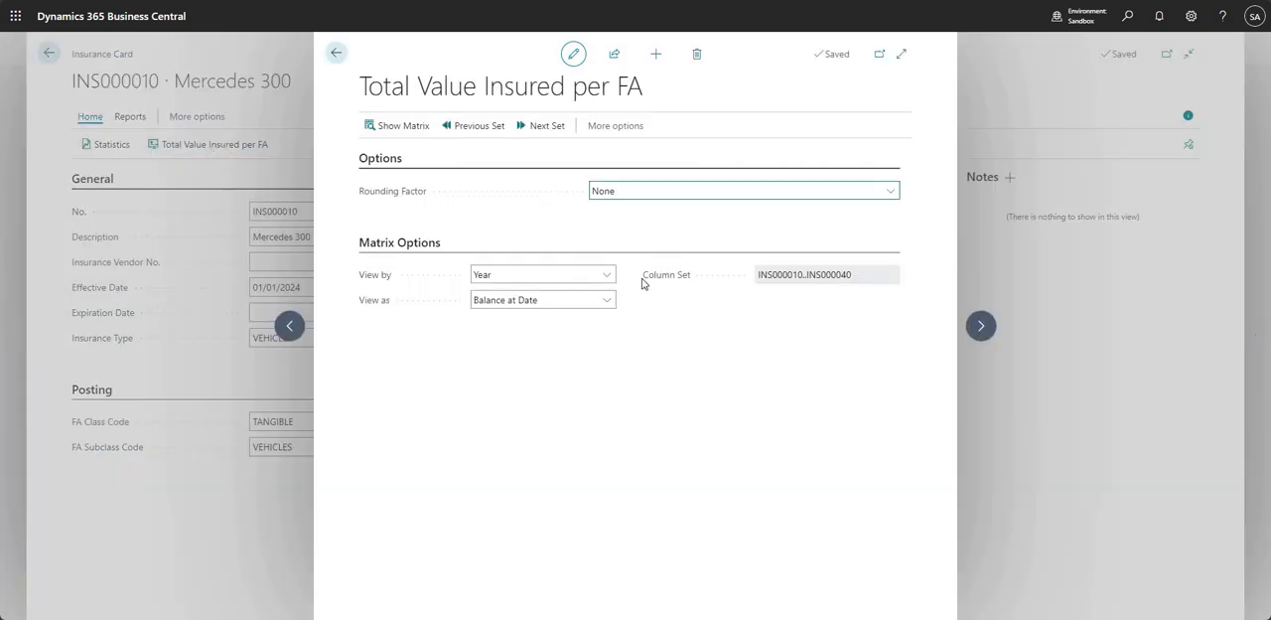
pyautogui.click(389, 123)
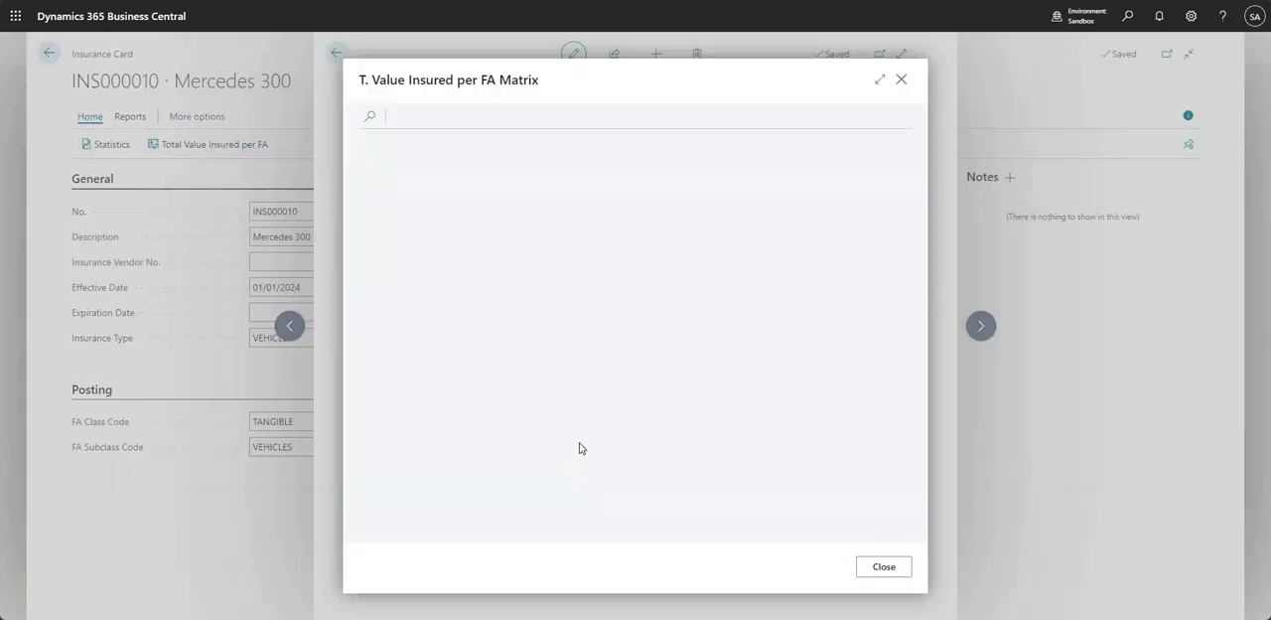
pyautogui.click(880, 79)
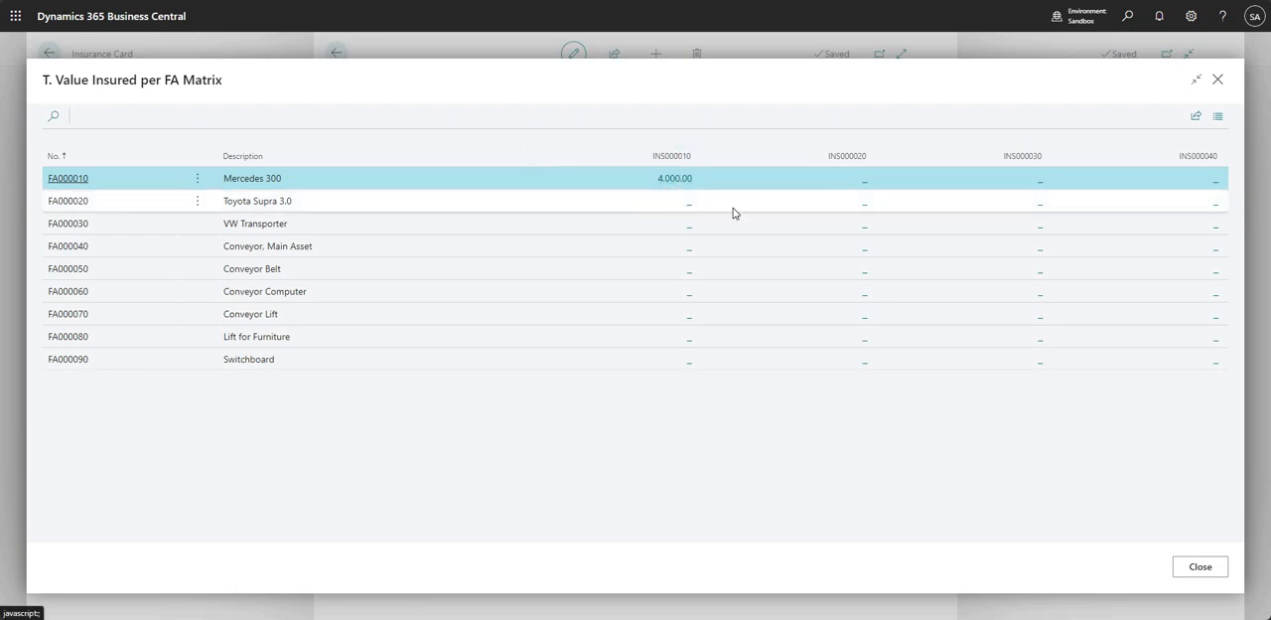
pyautogui.click(1181, 569)
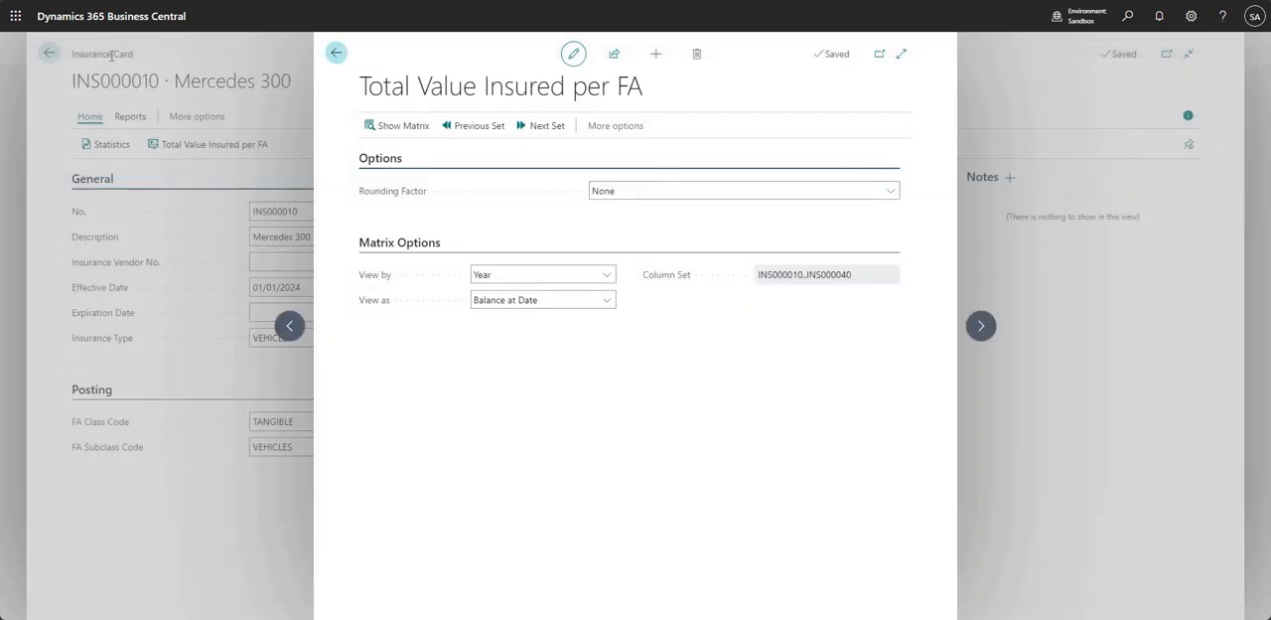
pyautogui.click(111, 54)
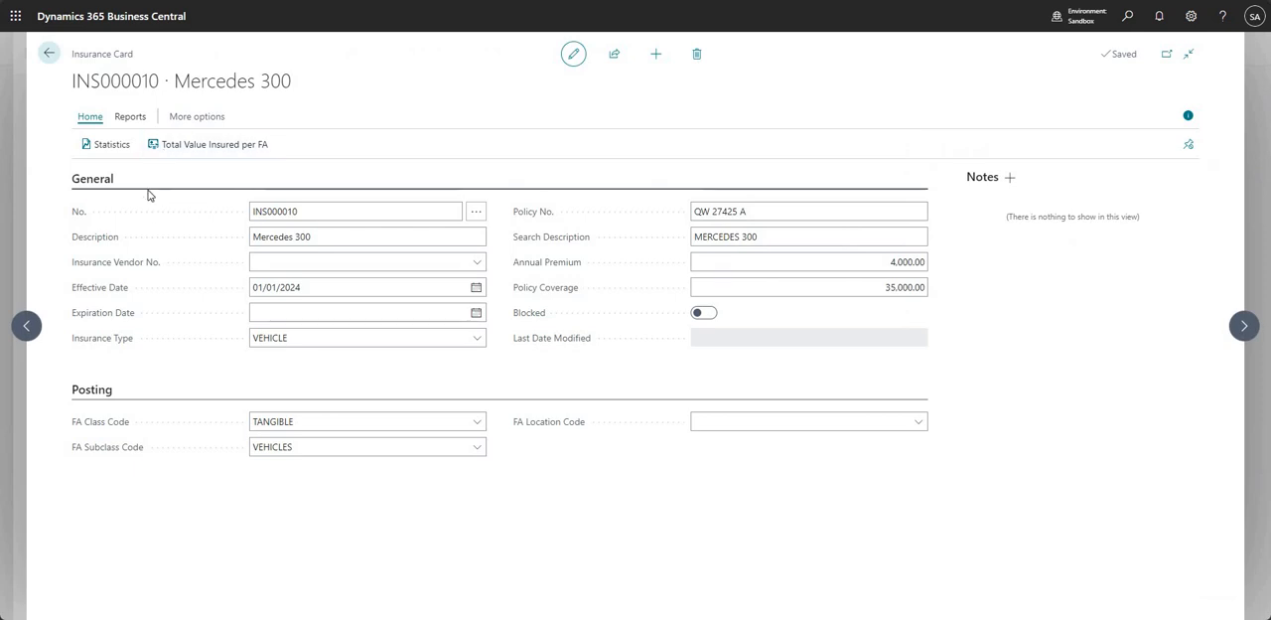